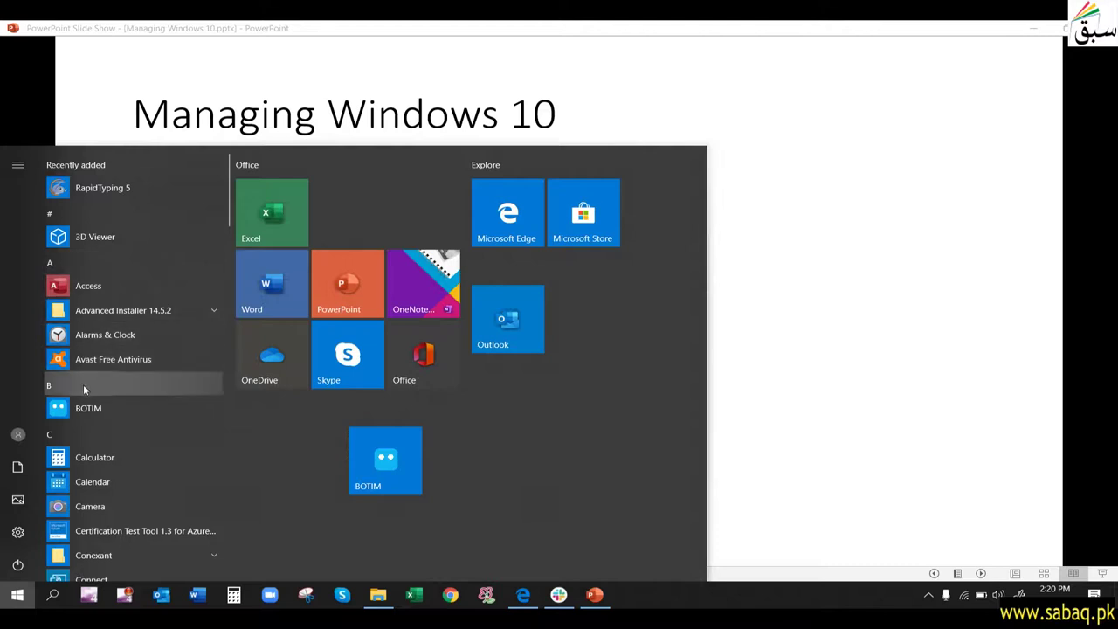
Step: Look through the Start menu's alphabetical app list and its pinned tiles, and close the menu
{"action": "scroll", "coordinate": [77, 443], "scroll_direction": "down", "scroll_amount": 1}
{"action": "scroll", "coordinate": [77, 443], "scroll_direction": "down", "scroll_amount": 5}
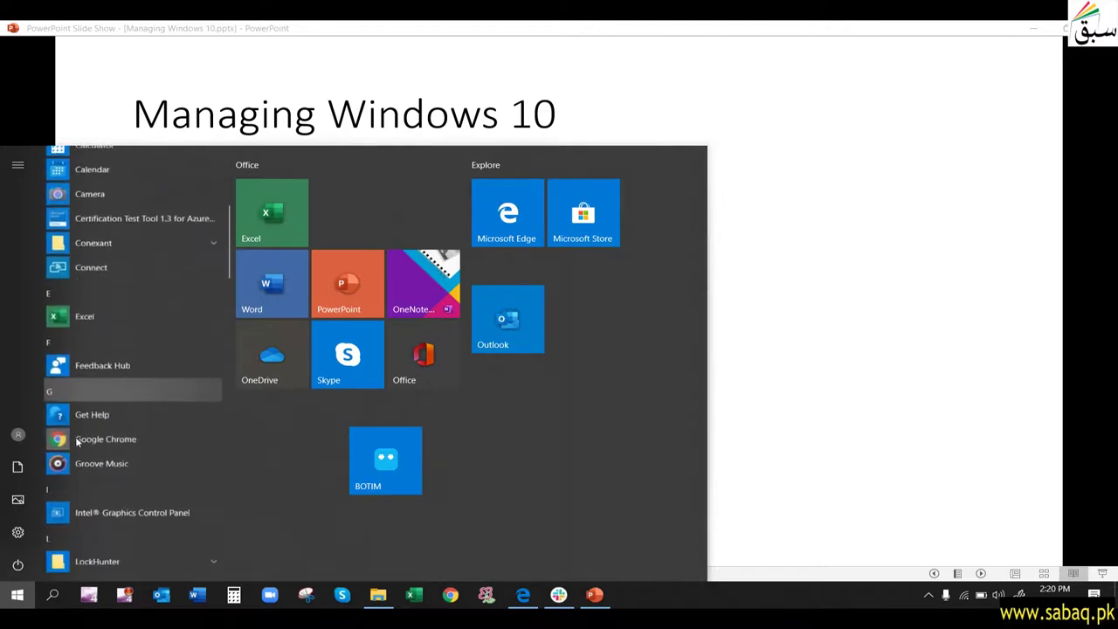
{"action": "scroll", "coordinate": [77, 442], "scroll_direction": "down", "scroll_amount": 1}
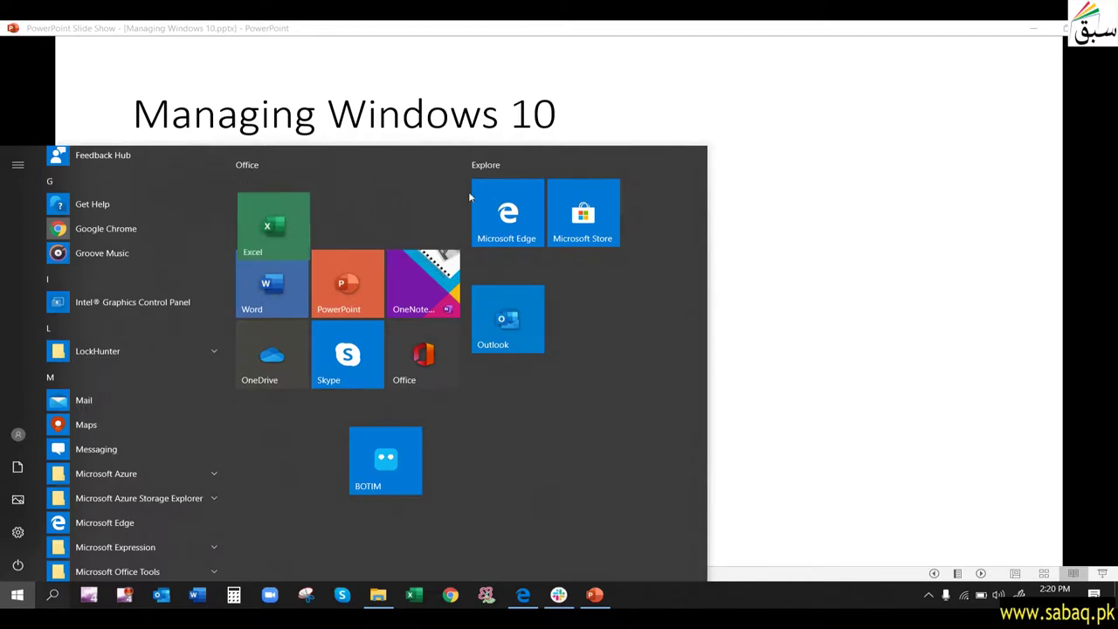
{"action": "left_click", "coordinate": [376, 465]}
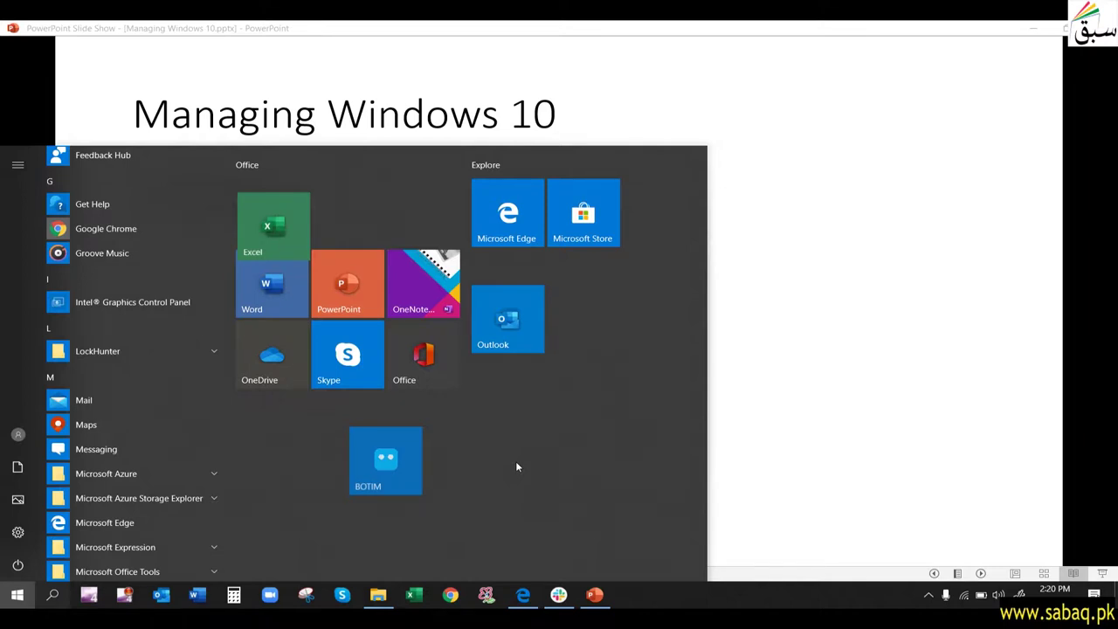
{"action": "key", "text": "Escape"}
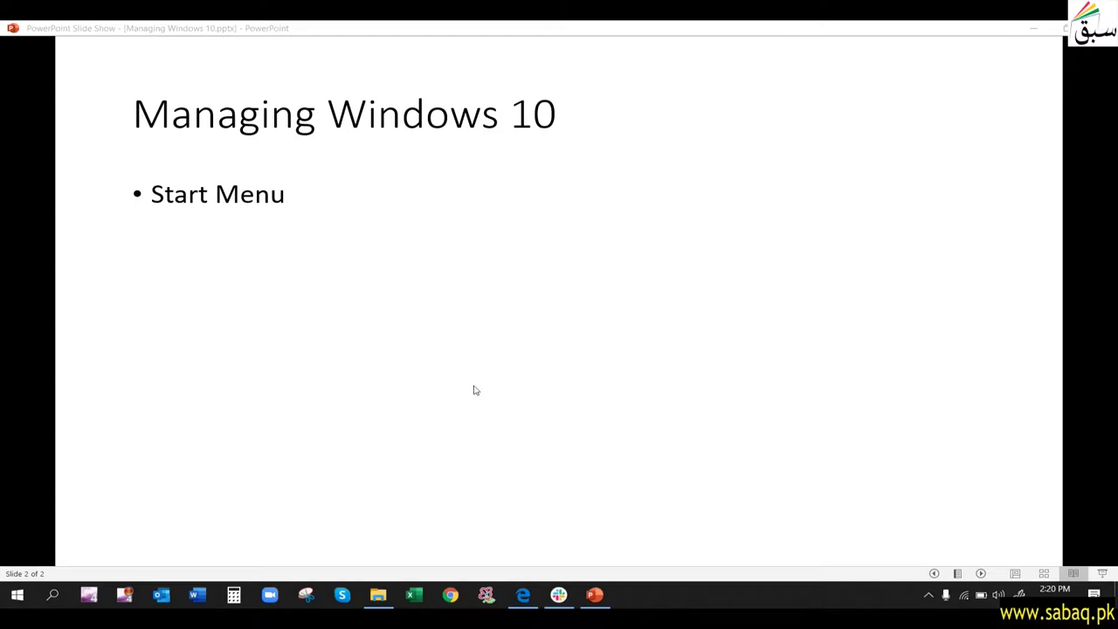
Step: View the Start menu again and the Windows search panel, and return to the slide show
{"action": "left_click", "coordinate": [16, 601]}
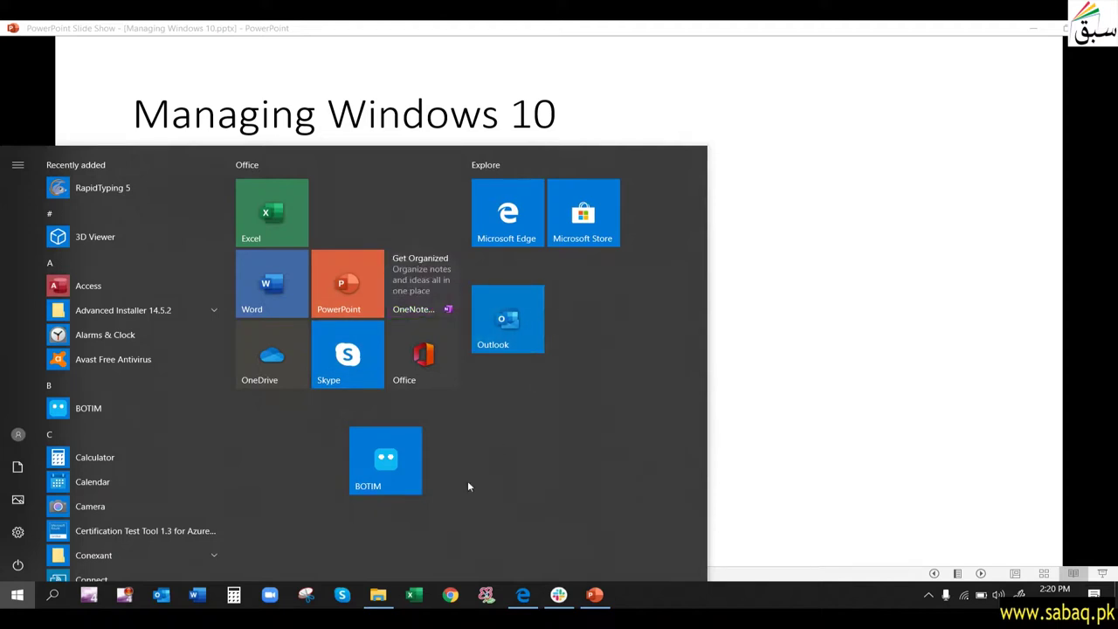
{"action": "left_click", "coordinate": [54, 596]}
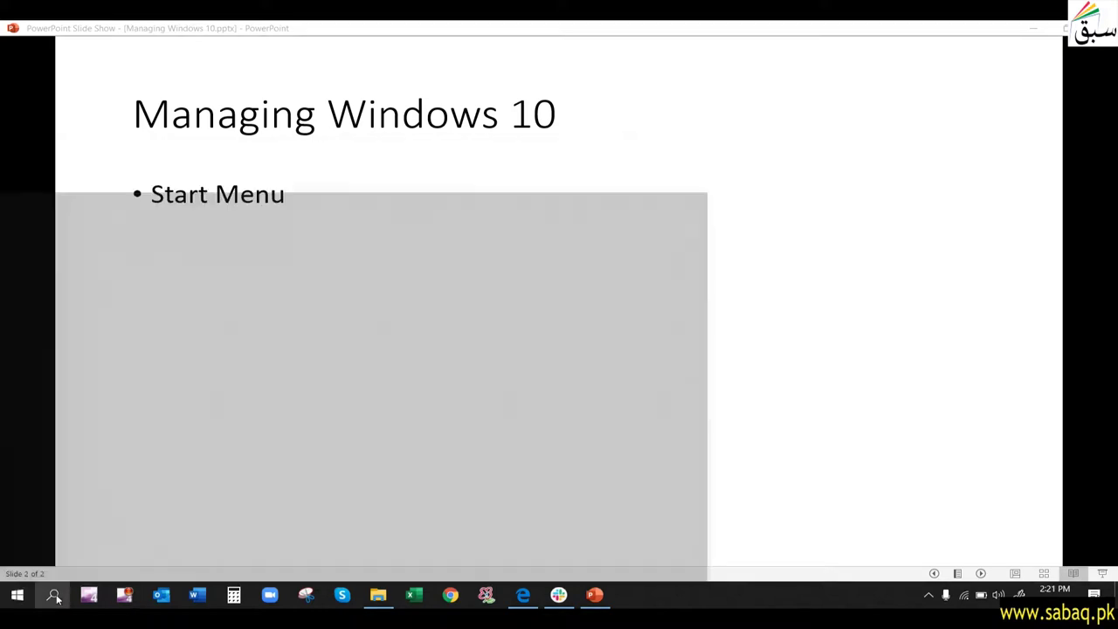
{"action": "left_click", "coordinate": [54, 597]}
{"action": "left_click", "coordinate": [54, 597]}
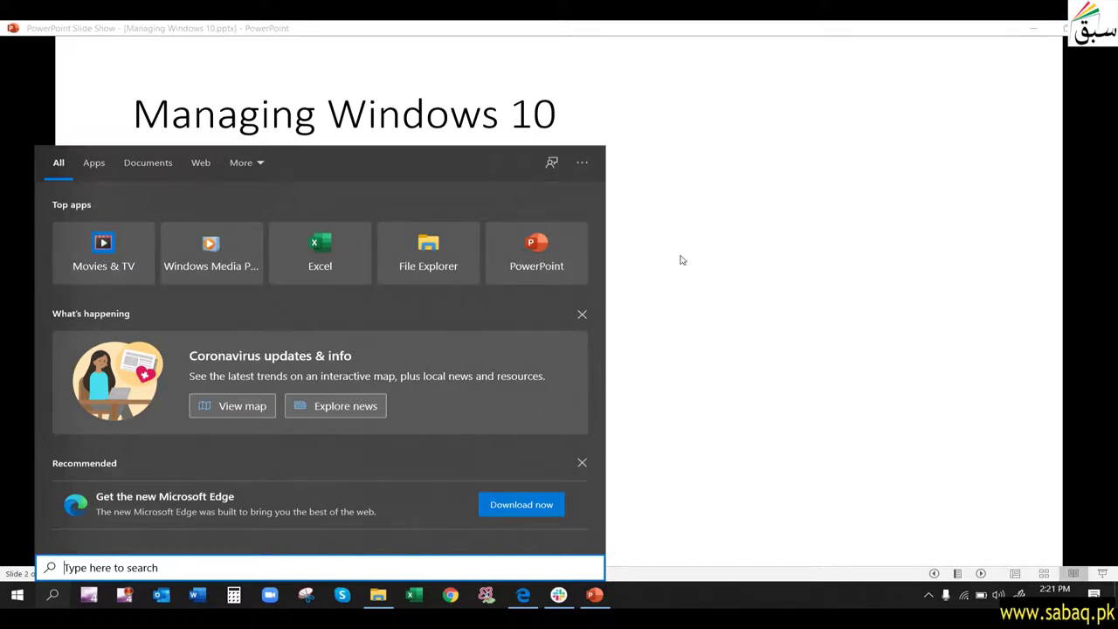
{"action": "left_click", "coordinate": [654, 207]}
Step: Reveal the Personalization bullet on the slide and open the desktop's personalization settings
{"action": "left_click", "coordinate": [523, 241]}
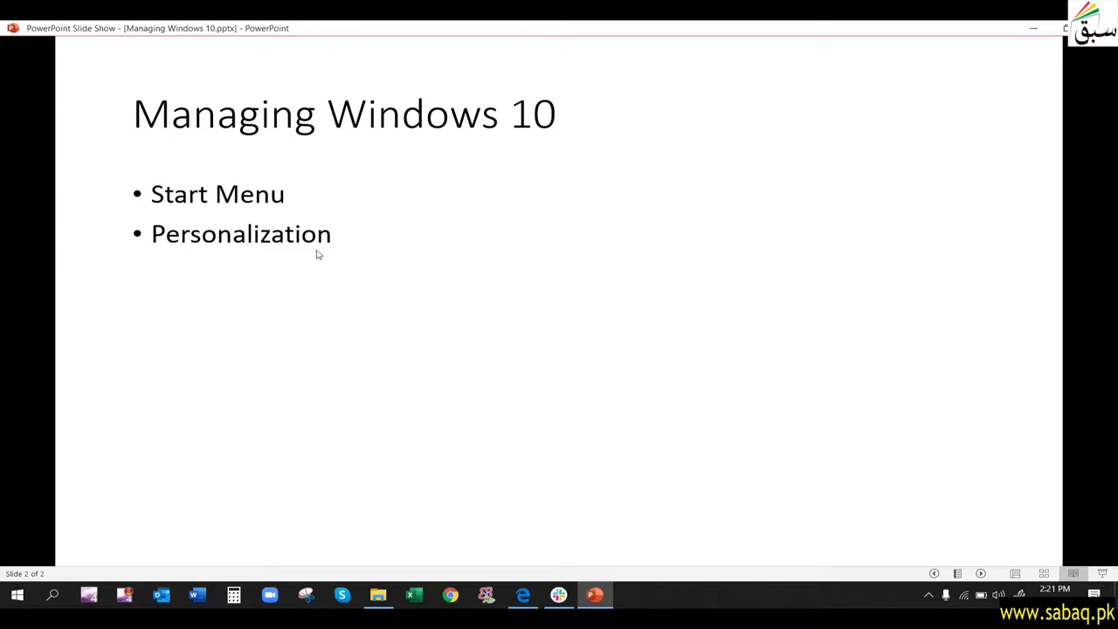
{"action": "left_click", "coordinate": [1034, 28]}
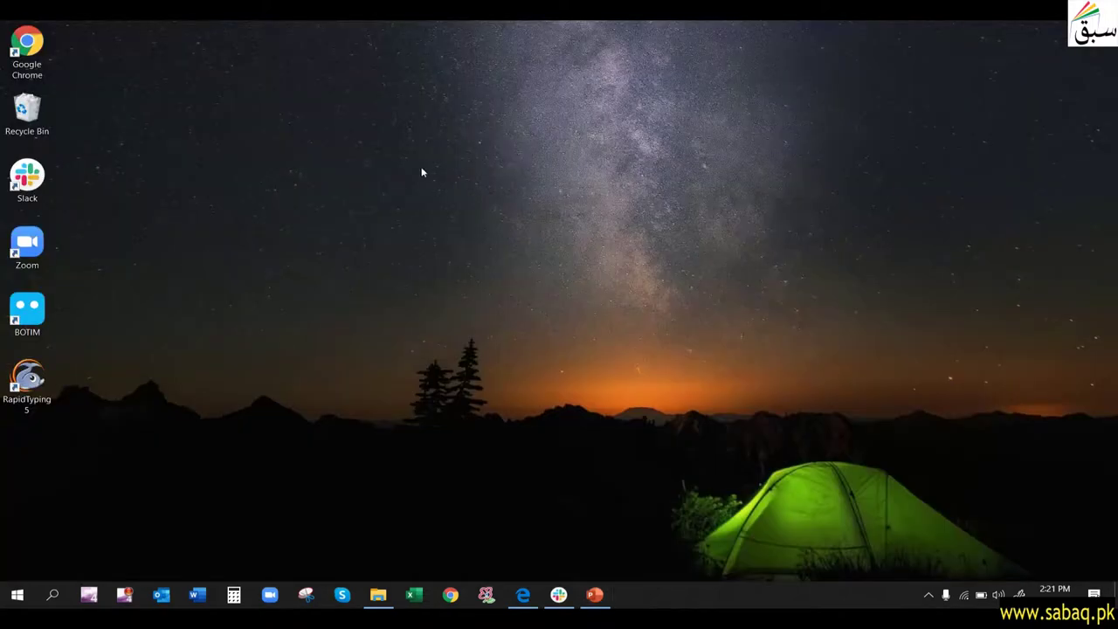
{"action": "right_click", "coordinate": [477, 184]}
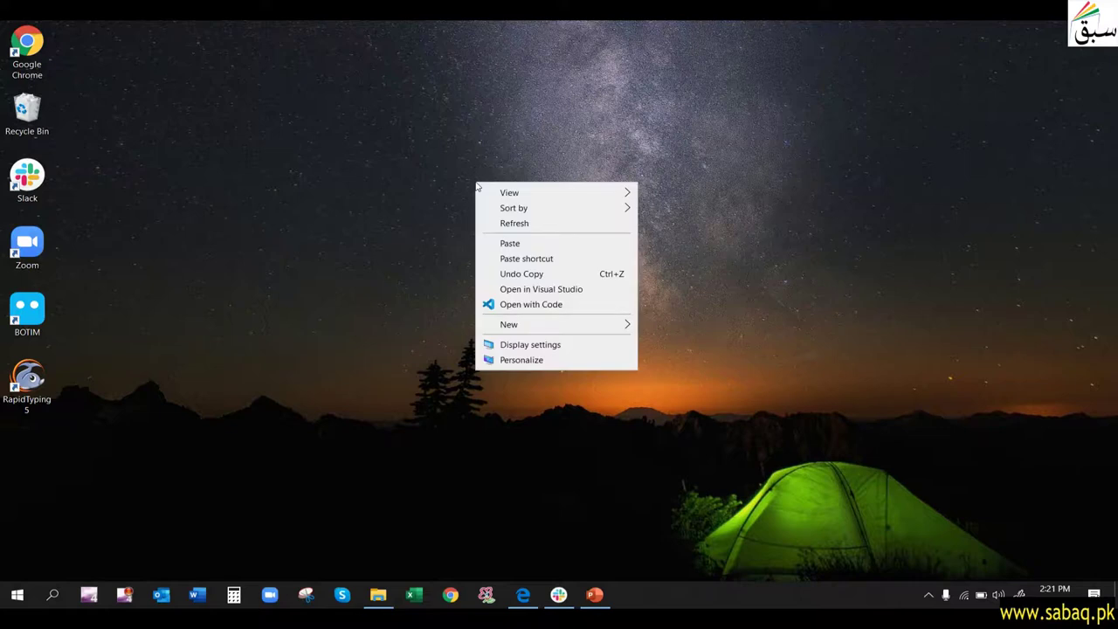
{"action": "left_click", "coordinate": [519, 361]}
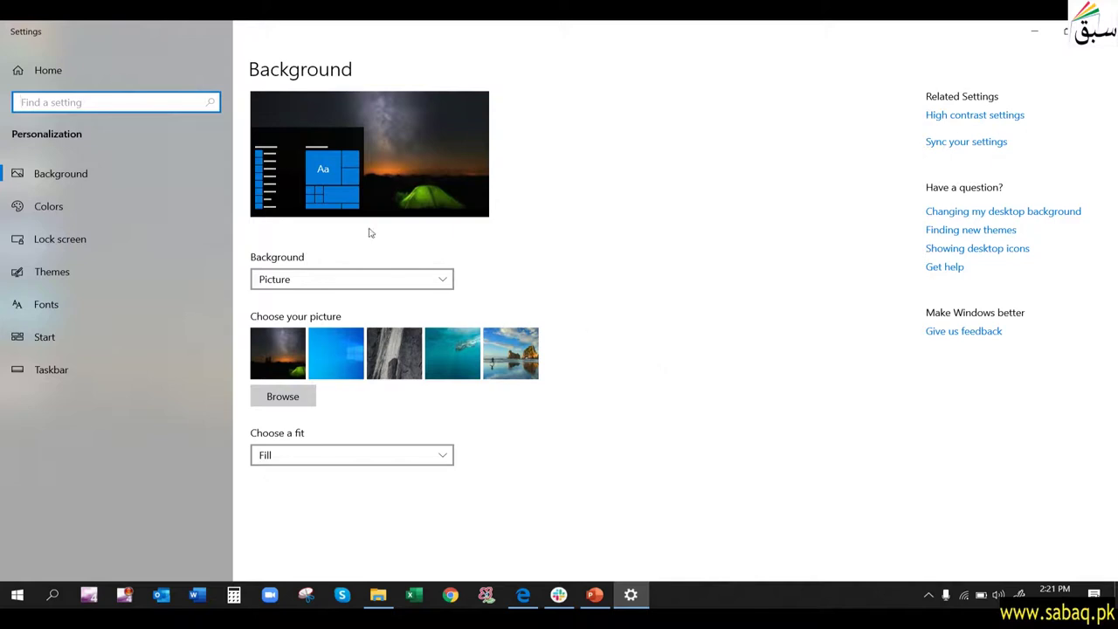
Step: Set the grey rock face picture as the desktop background and view it on the desktop
{"action": "left_click", "coordinate": [353, 343]}
{"action": "left_click", "coordinate": [380, 347]}
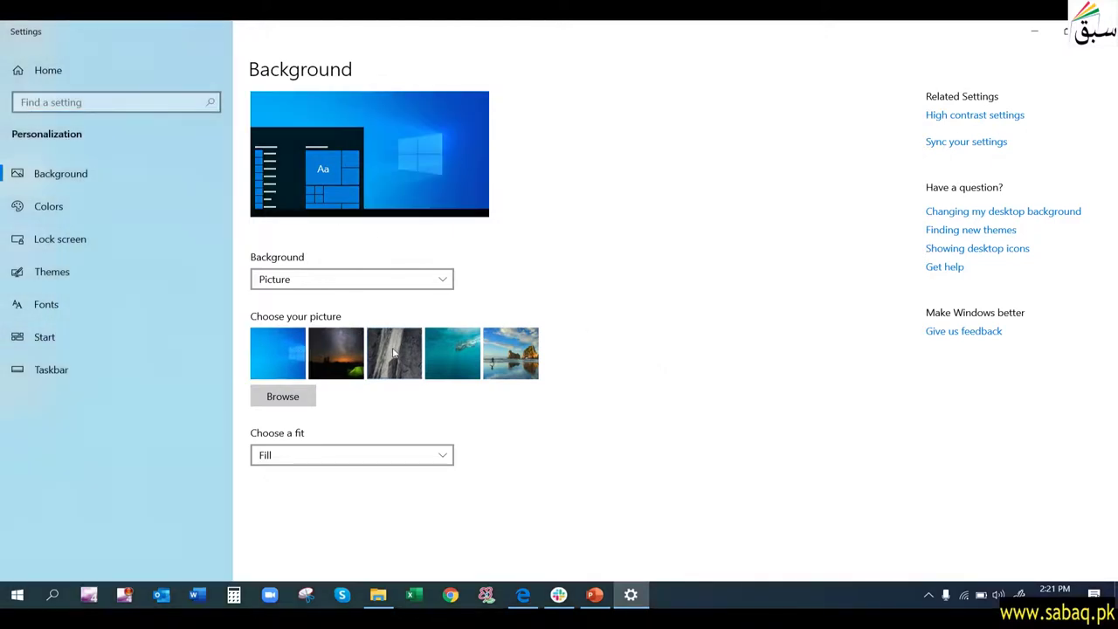
{"action": "left_click", "coordinate": [1035, 32]}
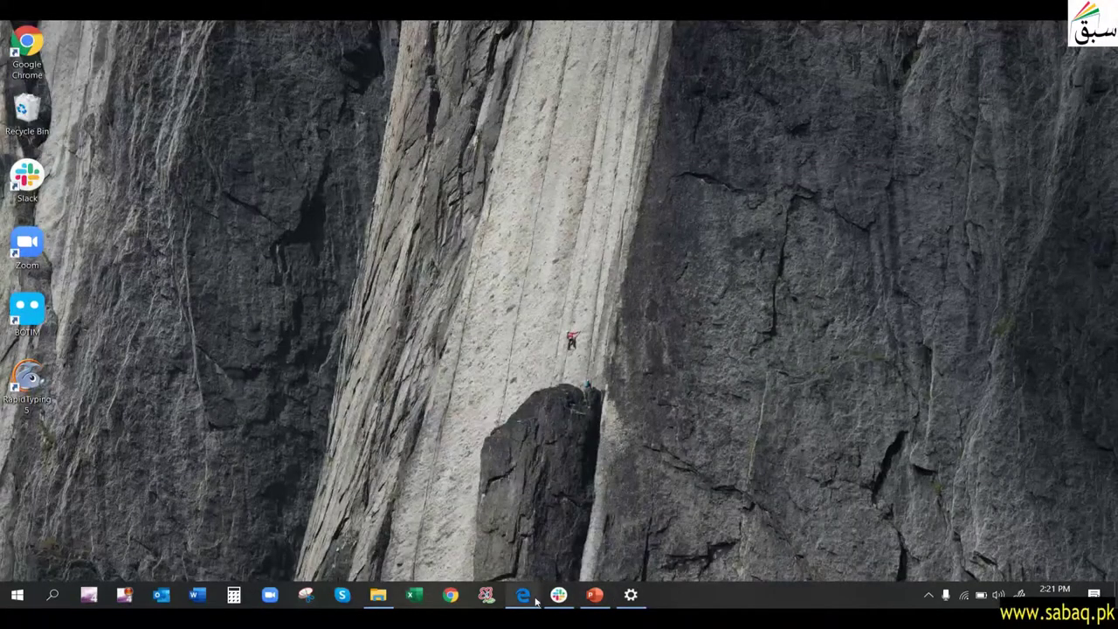
Step: Switch the desktop background to a solid orange color and view it on the desktop
{"action": "left_click", "coordinate": [631, 595]}
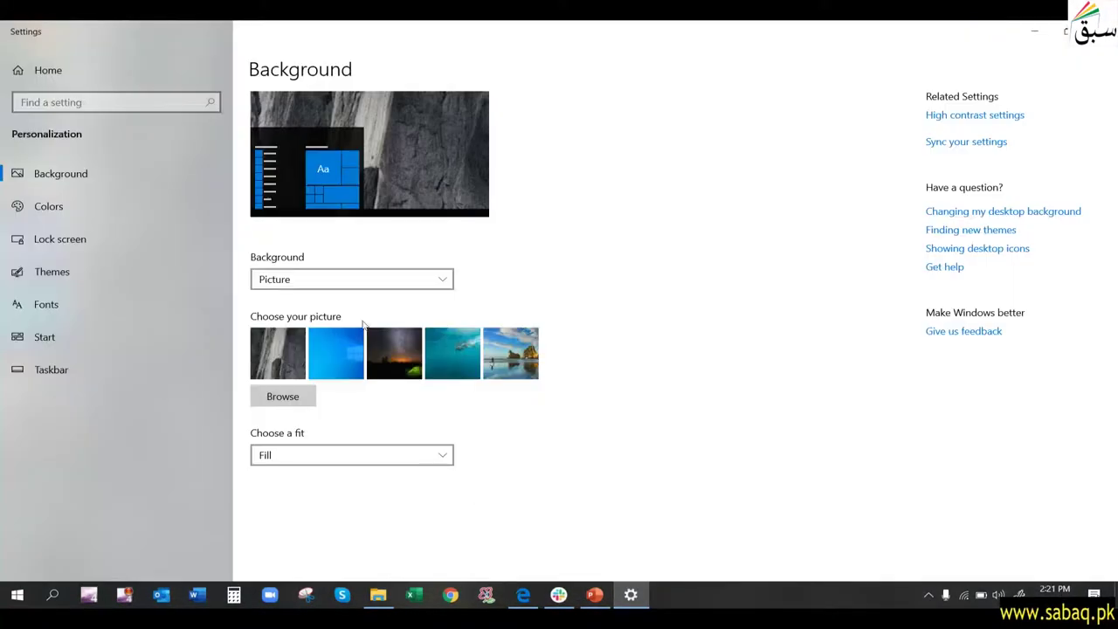
{"action": "left_click", "coordinate": [451, 278]}
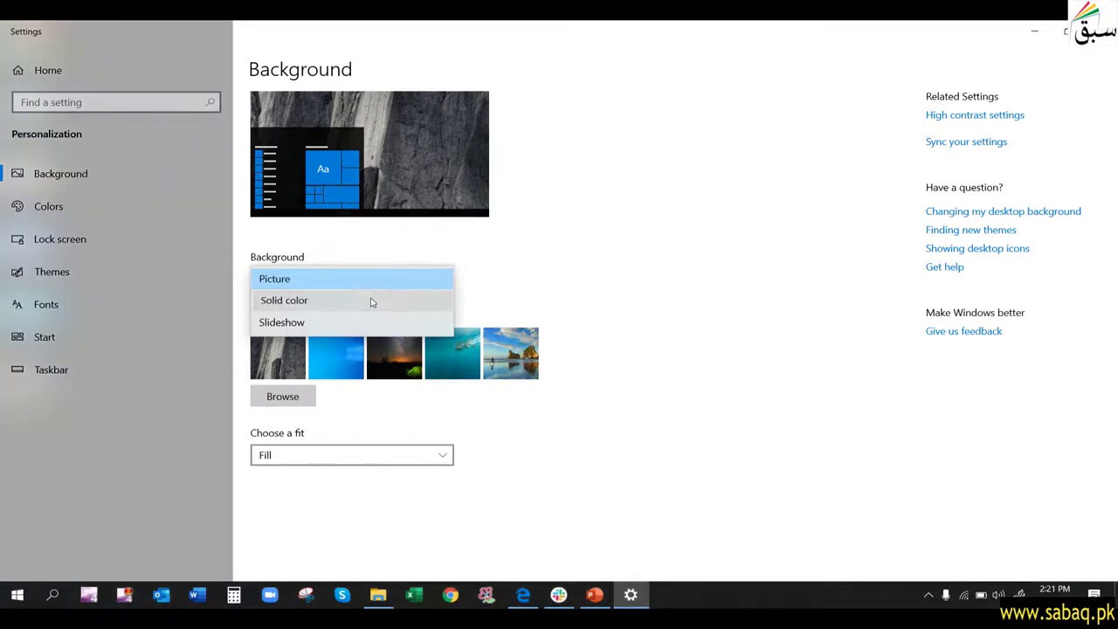
{"action": "left_click", "coordinate": [370, 301]}
{"action": "left_click", "coordinate": [273, 358]}
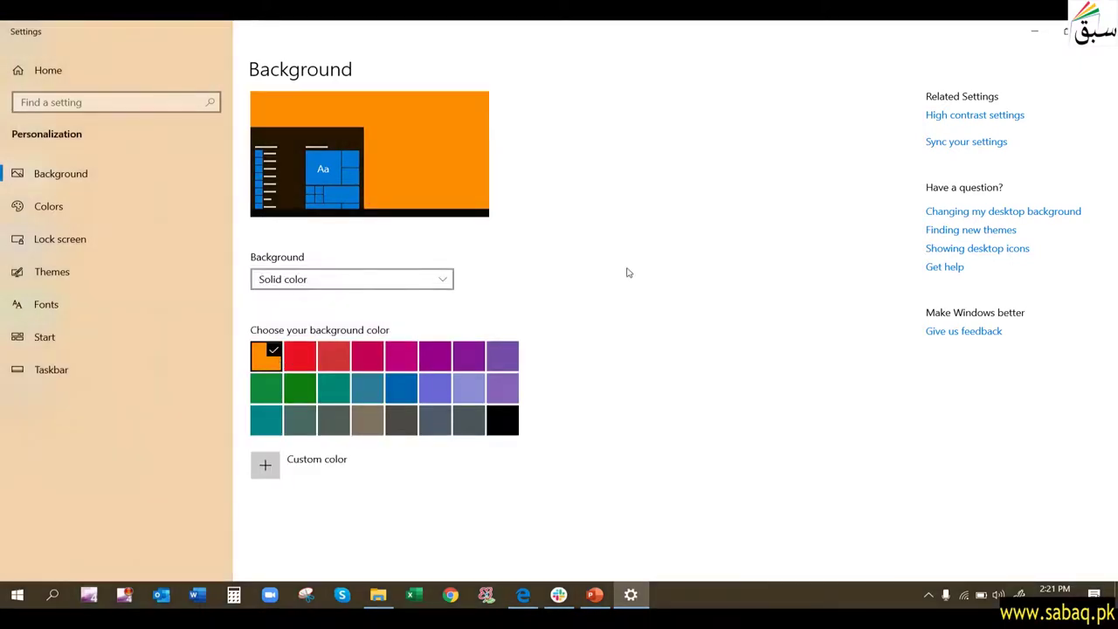
{"action": "left_click", "coordinate": [1034, 31]}
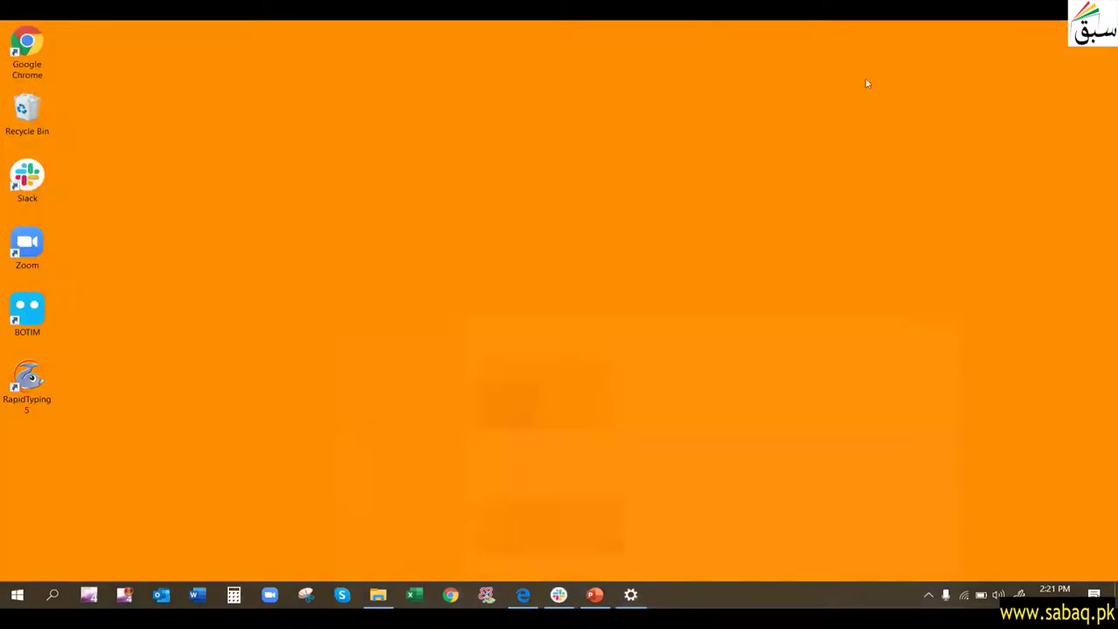
Step: Look at the color settings, apply the Windows 10 theme with 5 images, and view it on the desktop
{"action": "left_click", "coordinate": [631, 594]}
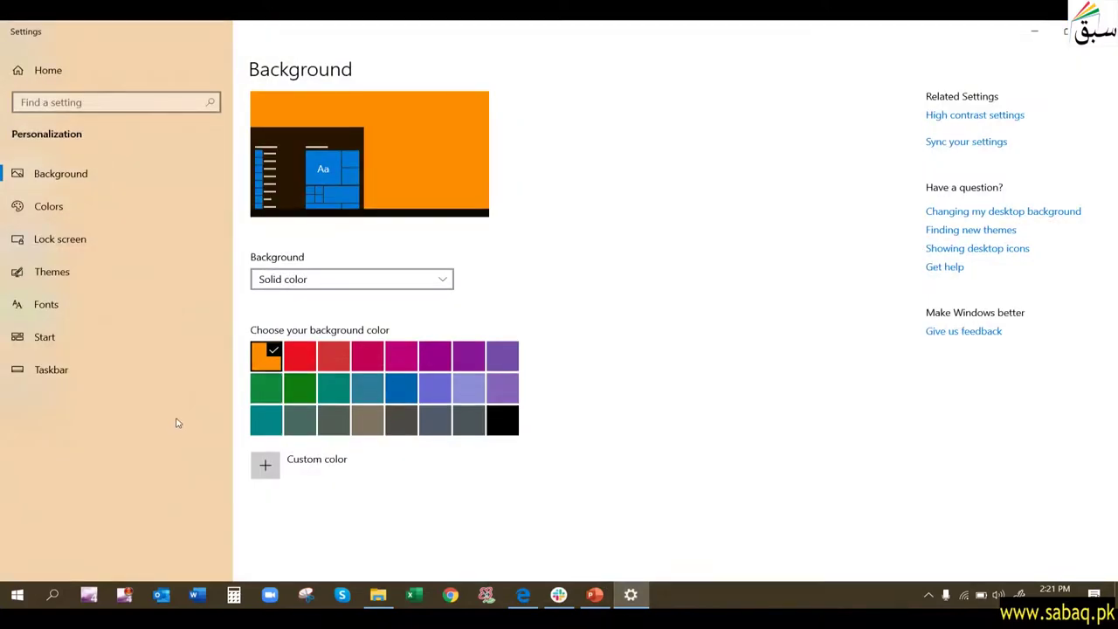
{"action": "left_click", "coordinate": [76, 209]}
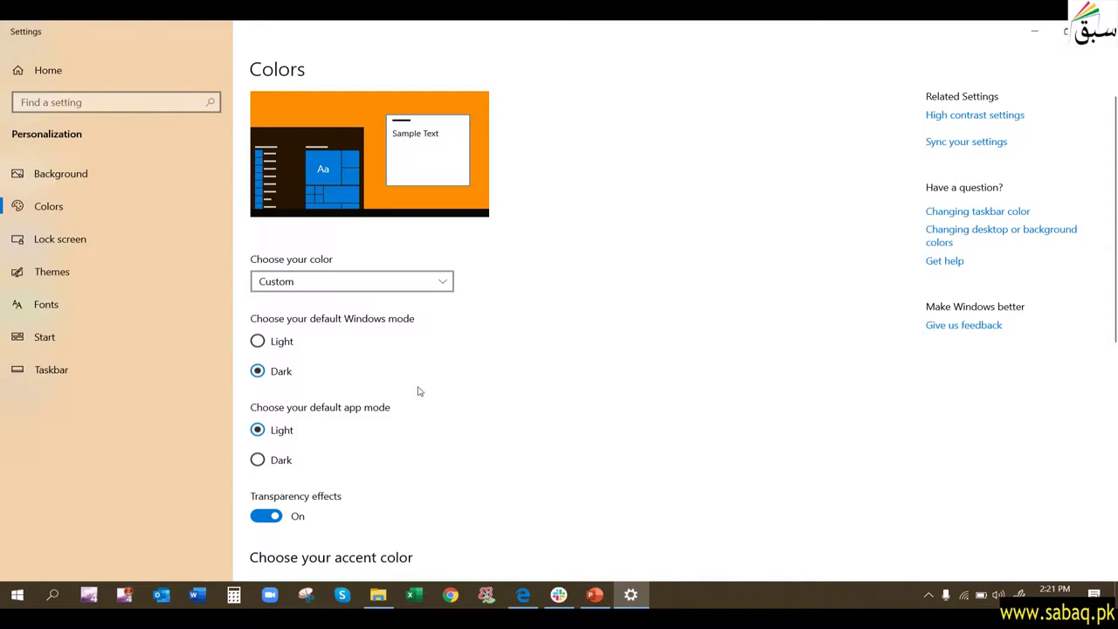
{"action": "left_click", "coordinate": [63, 268]}
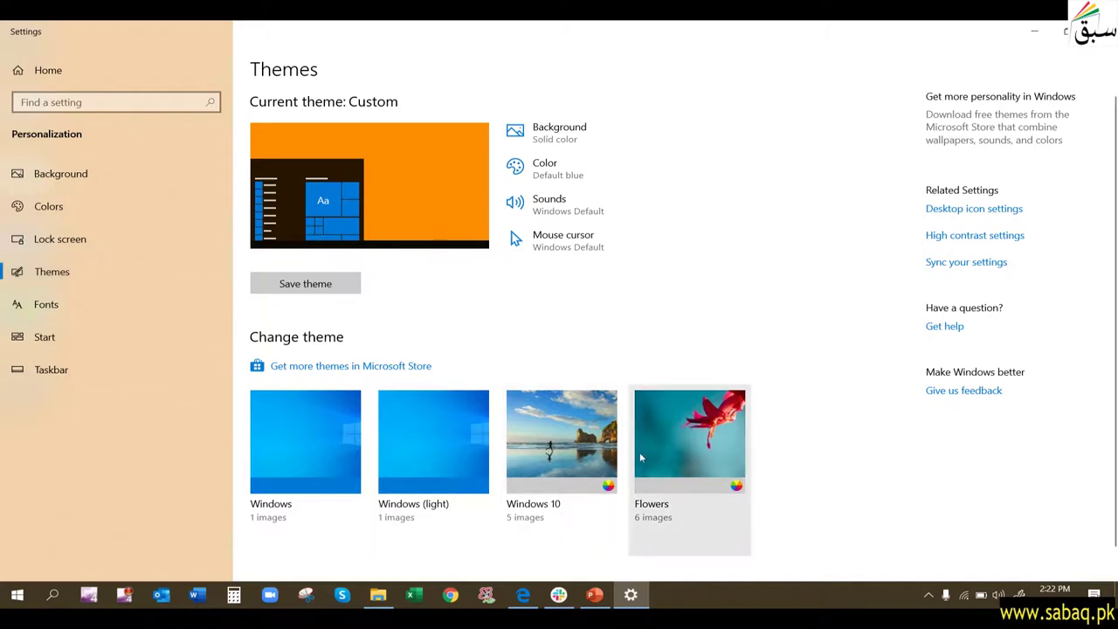
{"action": "left_click", "coordinate": [578, 463]}
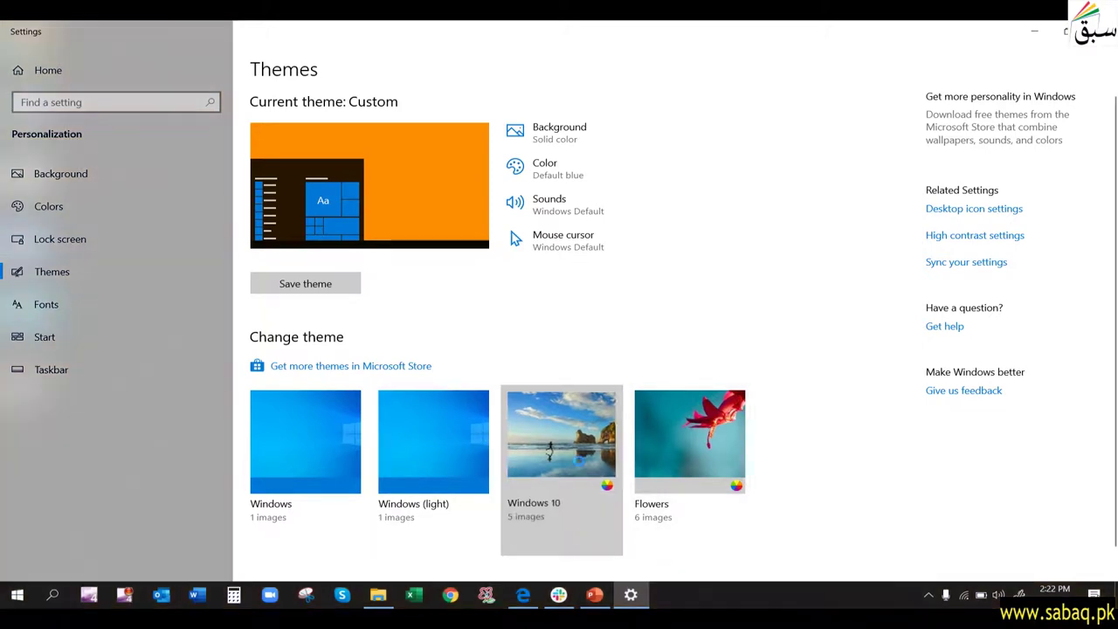
{"action": "left_click", "coordinate": [1039, 33]}
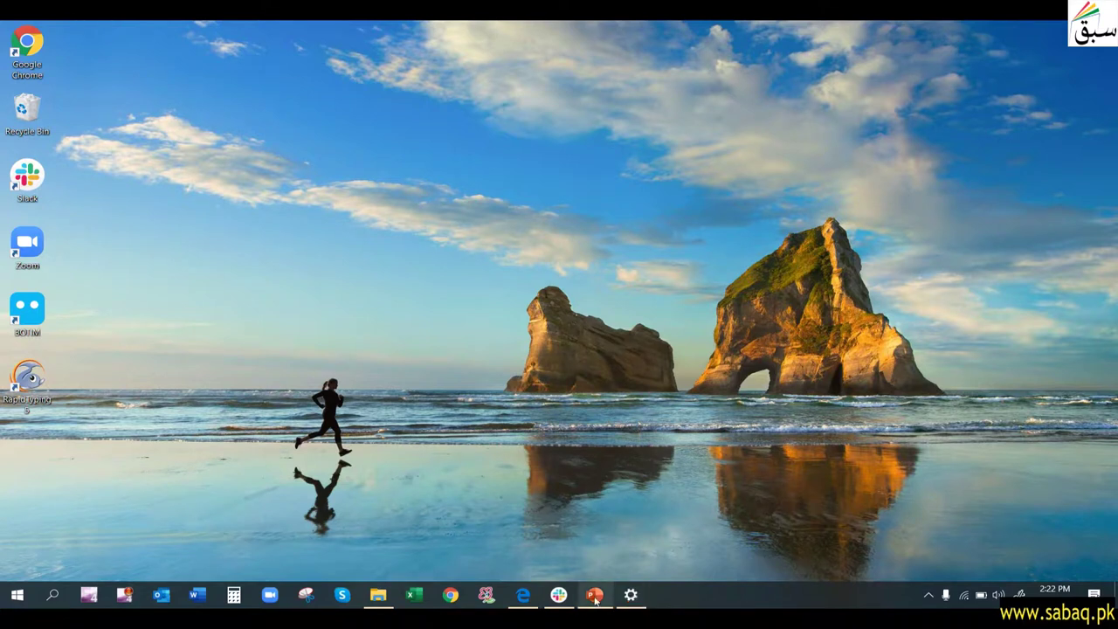
Step: Refresh the desktop and bring the personalization settings back up in a maximized window
{"action": "right_click", "coordinate": [480, 281]}
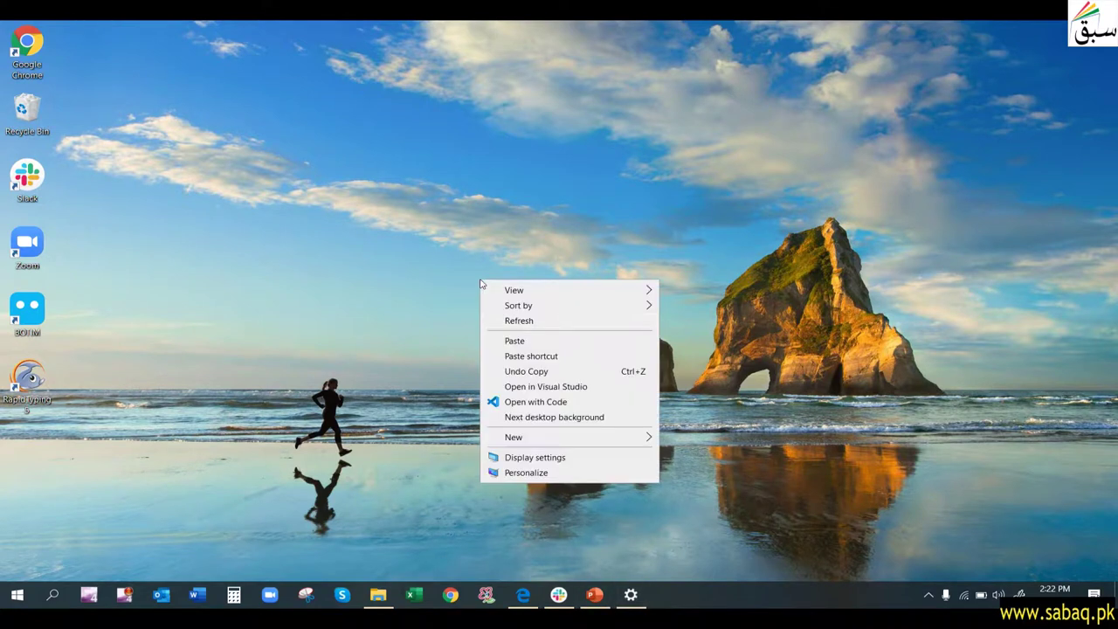
{"action": "left_click", "coordinate": [520, 322]}
{"action": "right_click", "coordinate": [489, 232]}
{"action": "left_click", "coordinate": [620, 463]}
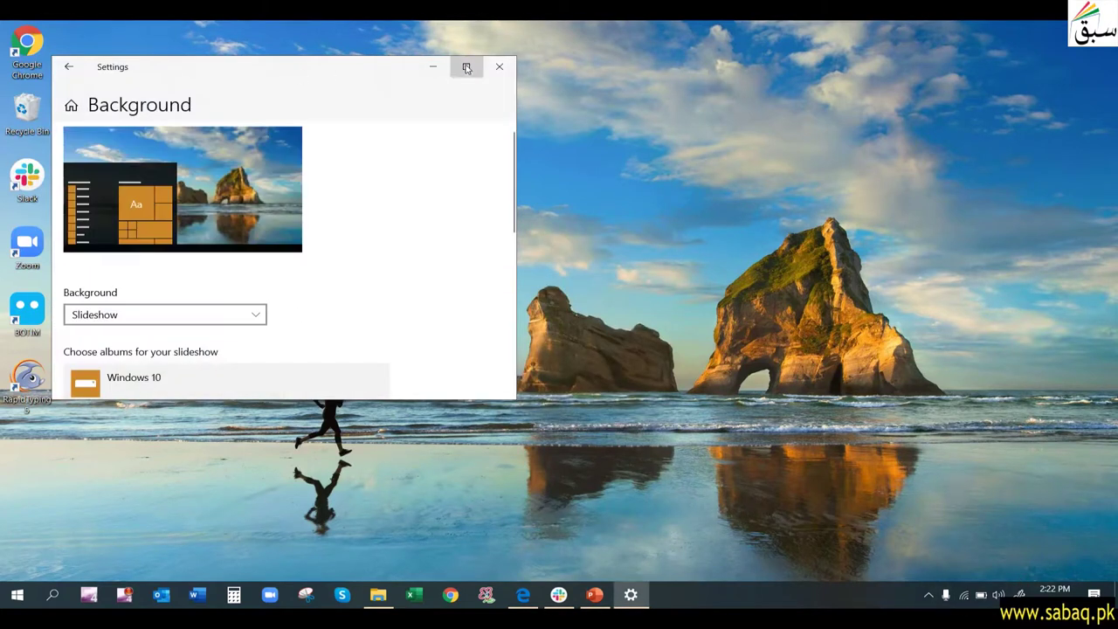
{"action": "left_click", "coordinate": [466, 67]}
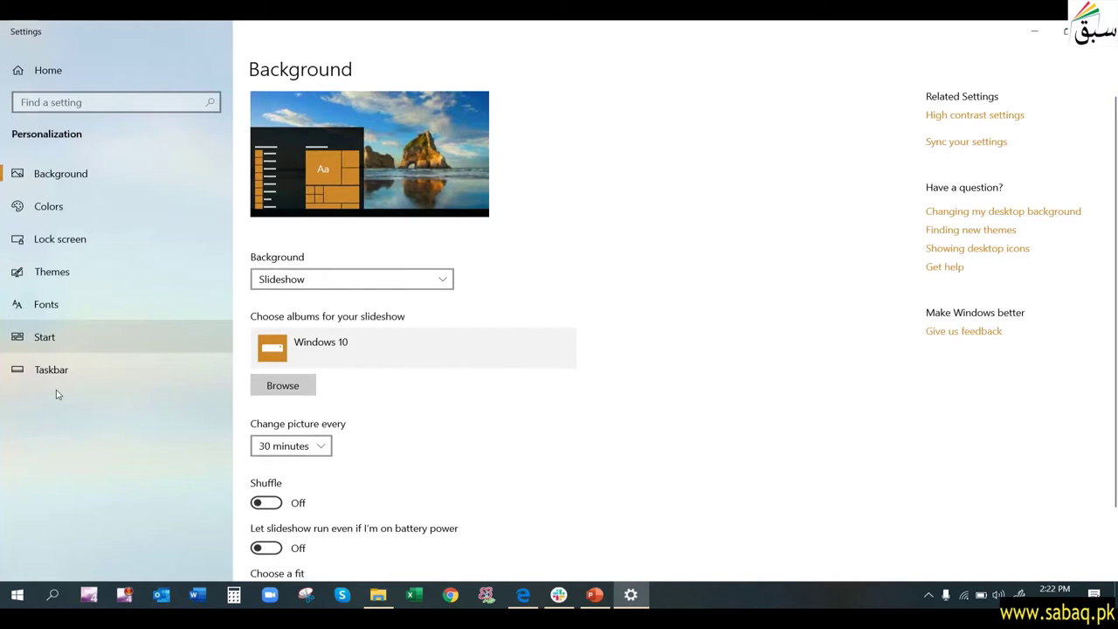
Step: Examine the Fonts, Start and Taskbar personalization settings and close the Settings window
{"action": "left_click", "coordinate": [58, 303]}
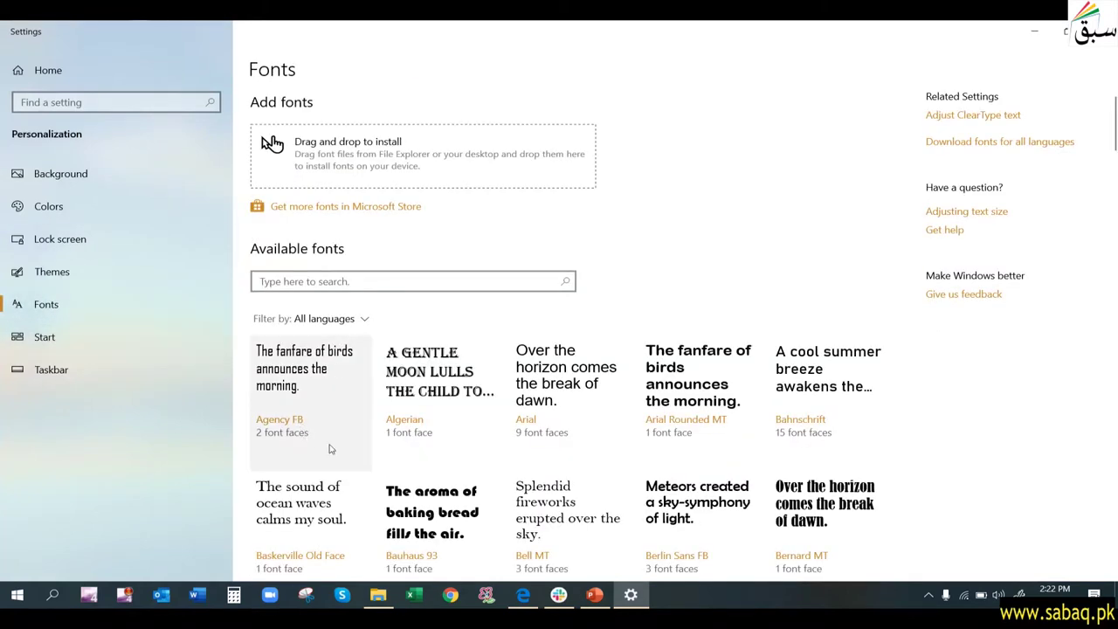
{"action": "left_click", "coordinate": [131, 342]}
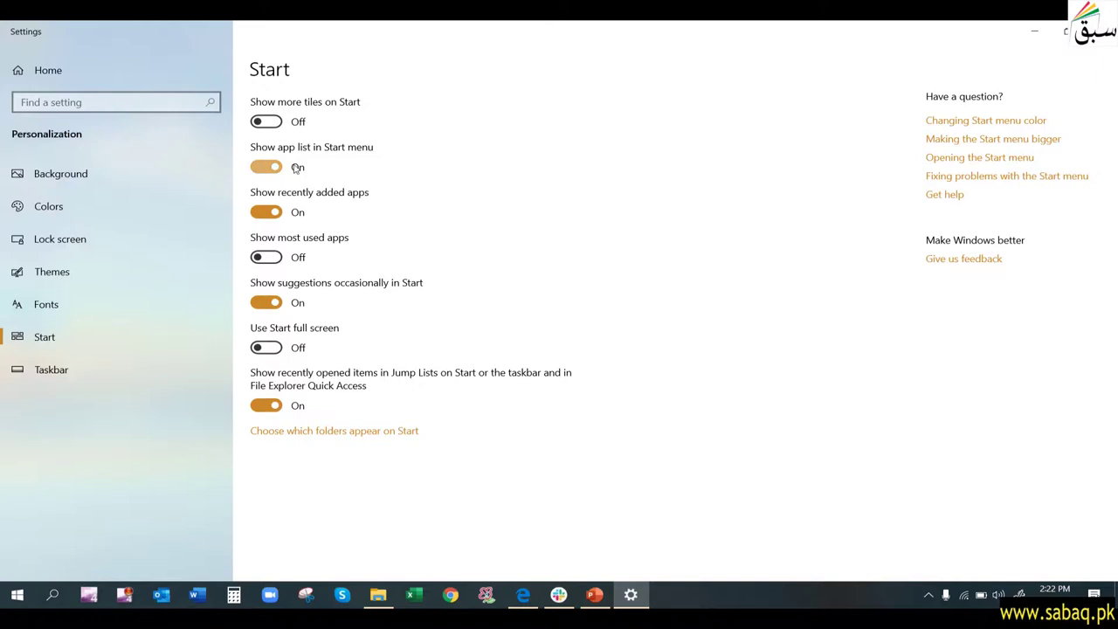
{"action": "left_click", "coordinate": [92, 365]}
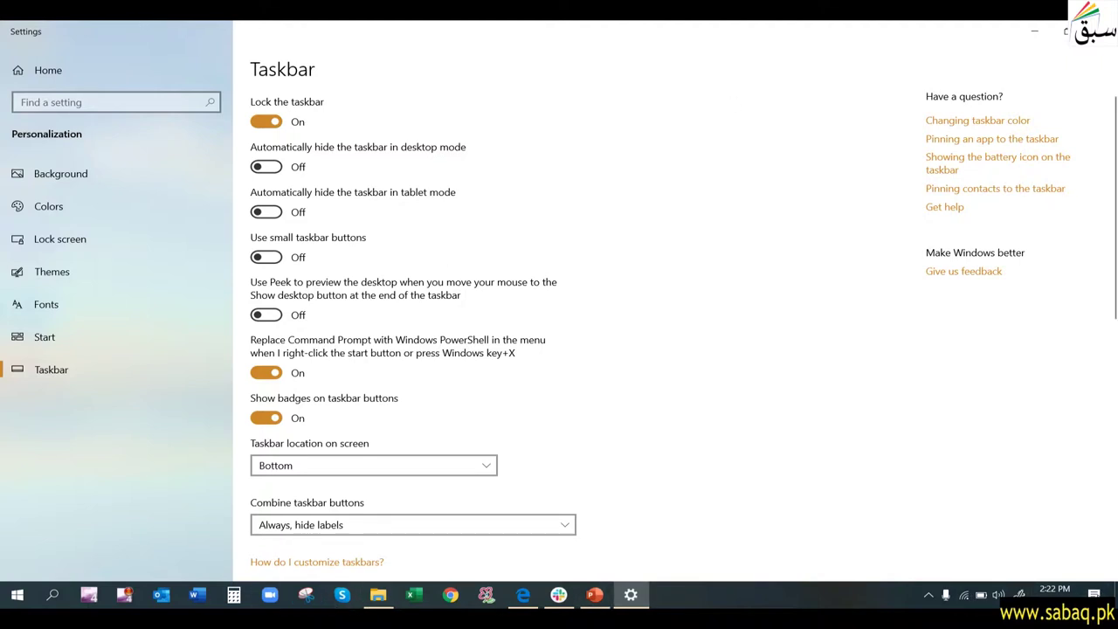
{"action": "key", "text": "alt+F4"}
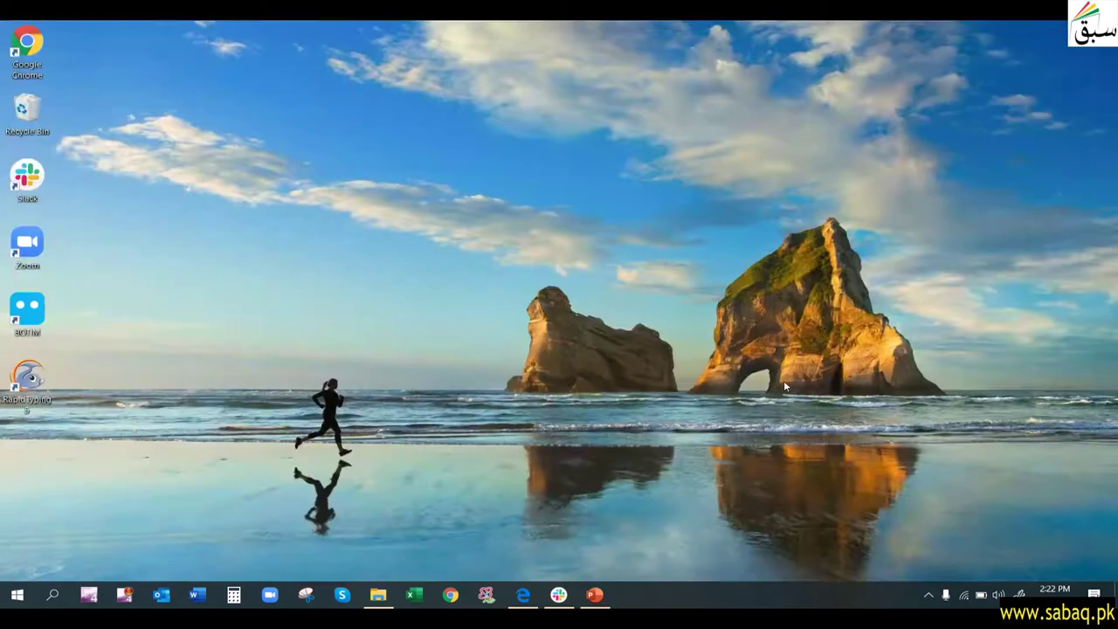
Step: Switch to the PowerPoint slide show, reveal the Cut/Copy and Paste files bullet, and minimize the presentation
{"action": "left_click", "coordinate": [595, 595]}
{"action": "left_click", "coordinate": [564, 484]}
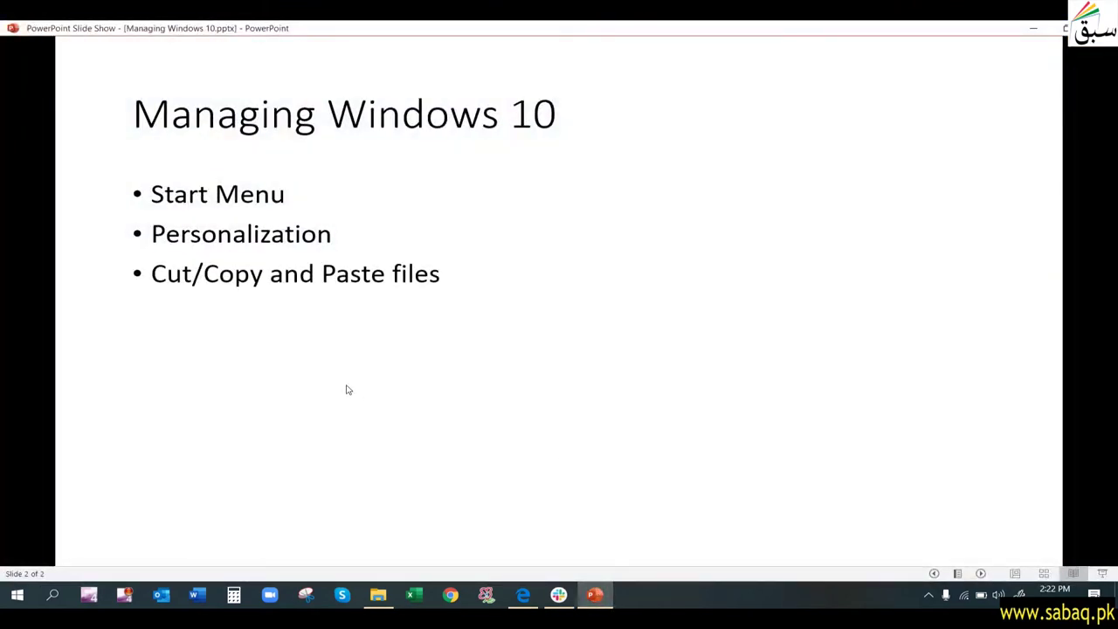
{"action": "left_click", "coordinate": [1027, 26]}
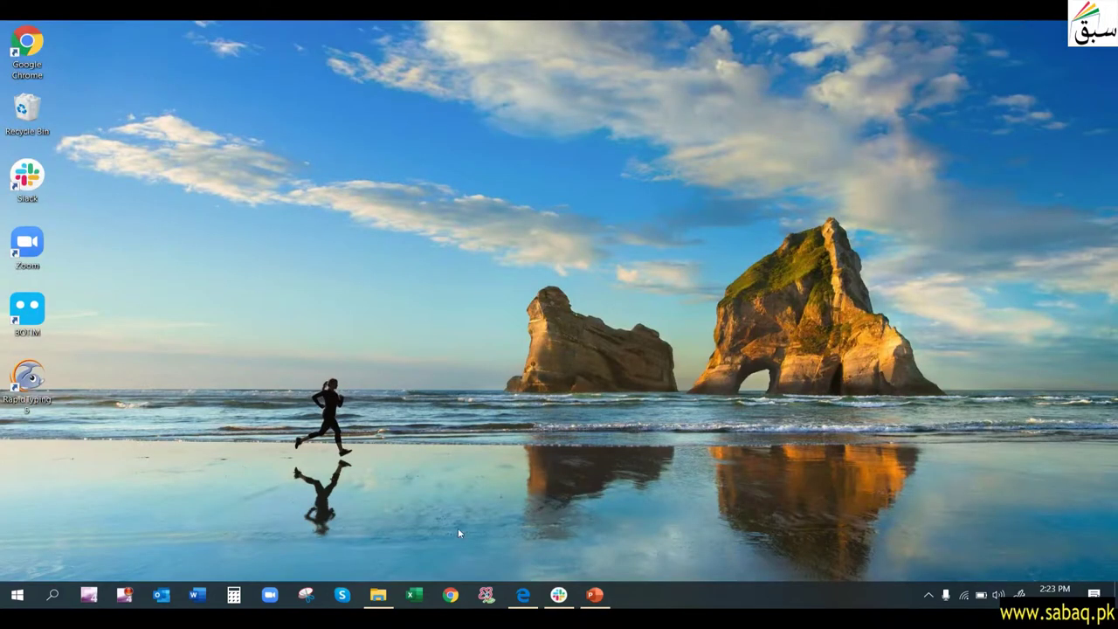
Step: Switch to File Explorer and copy the Review Setup folder on Local Disk (D:)
{"action": "left_click", "coordinate": [381, 590]}
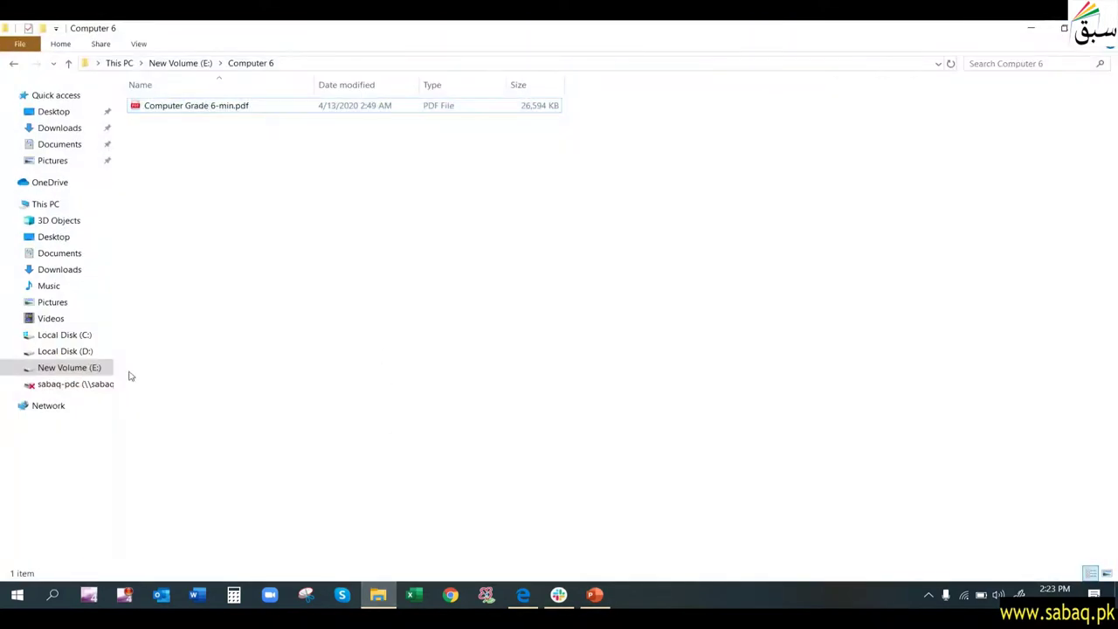
{"action": "left_click", "coordinate": [84, 351]}
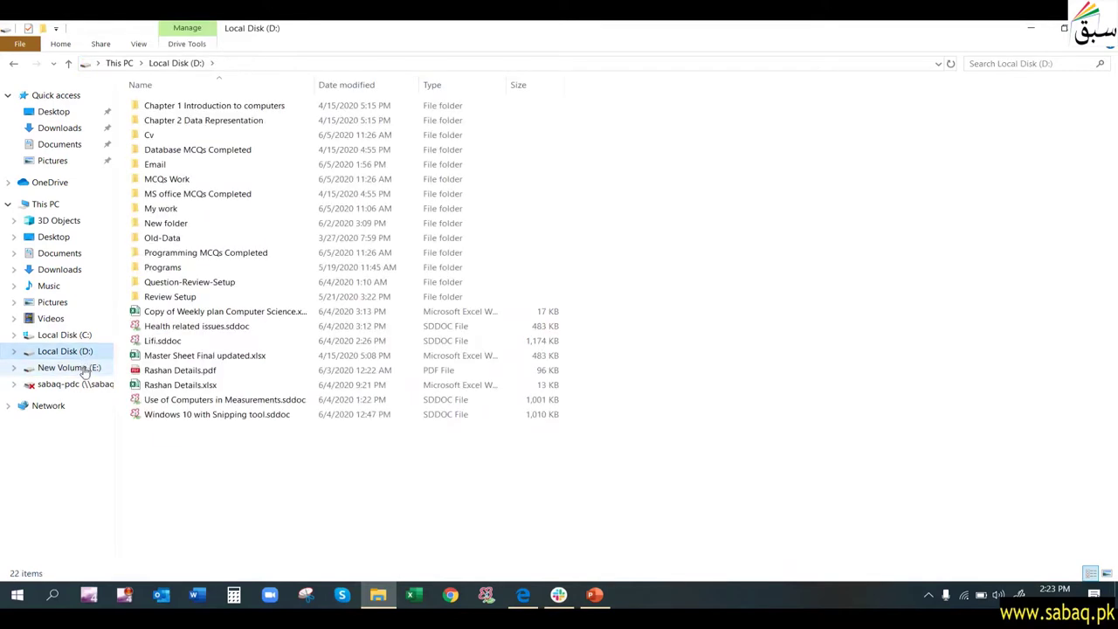
{"action": "right_click", "coordinate": [165, 299]}
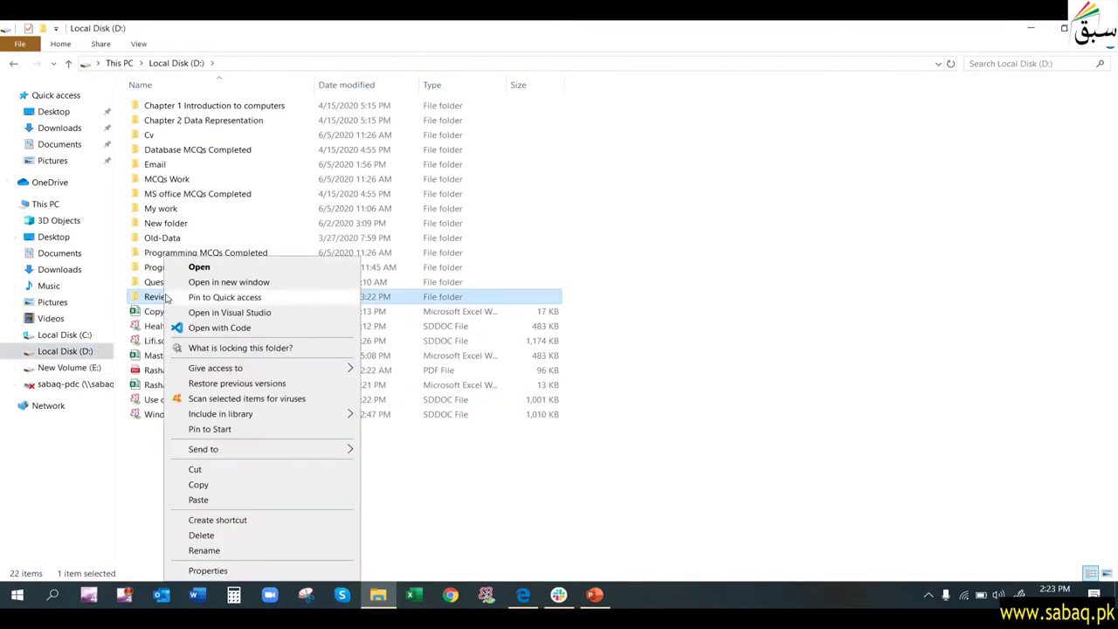
{"action": "left_click", "coordinate": [199, 485]}
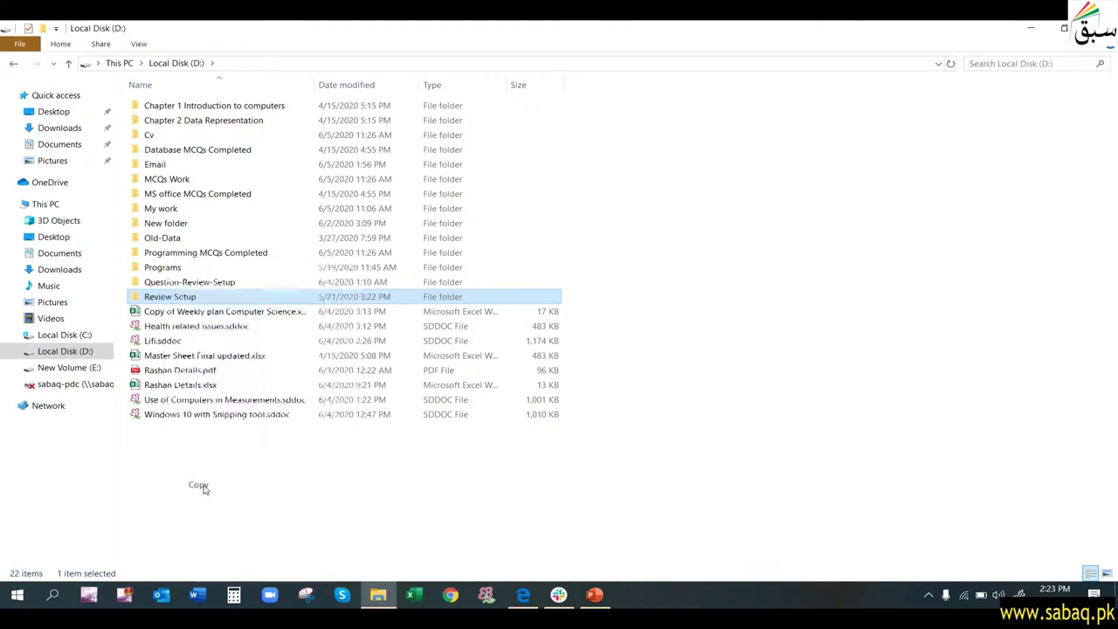
Step: Paste the copied Review Setup folder into New Volume (E:)
{"action": "left_click", "coordinate": [87, 368]}
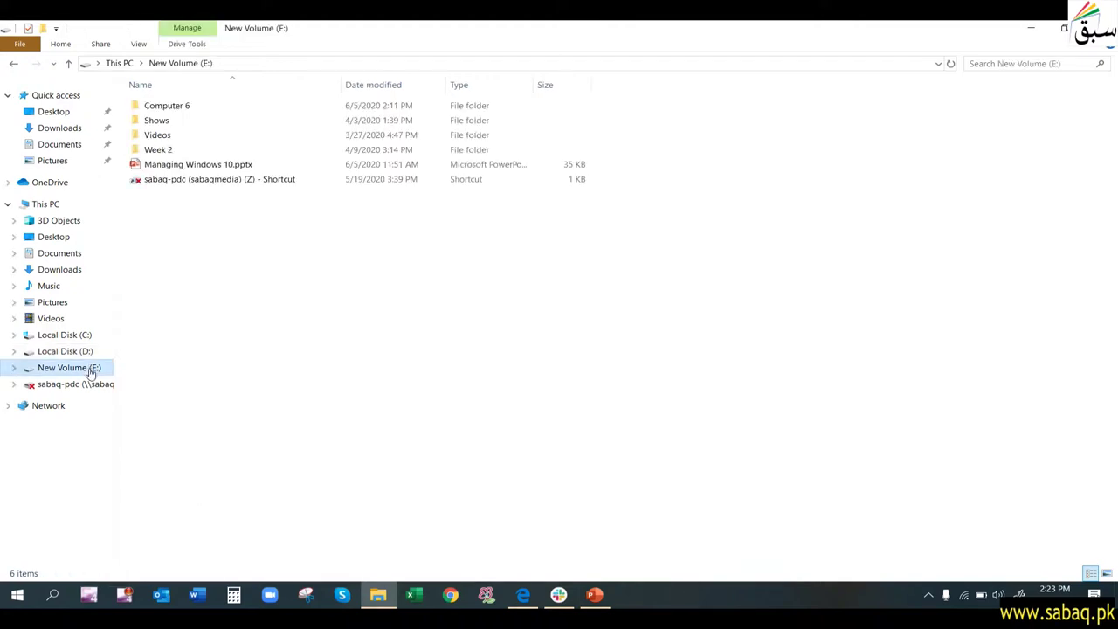
{"action": "right_click", "coordinate": [266, 207]}
{"action": "left_click", "coordinate": [318, 301]}
{"action": "left_click", "coordinate": [315, 272]}
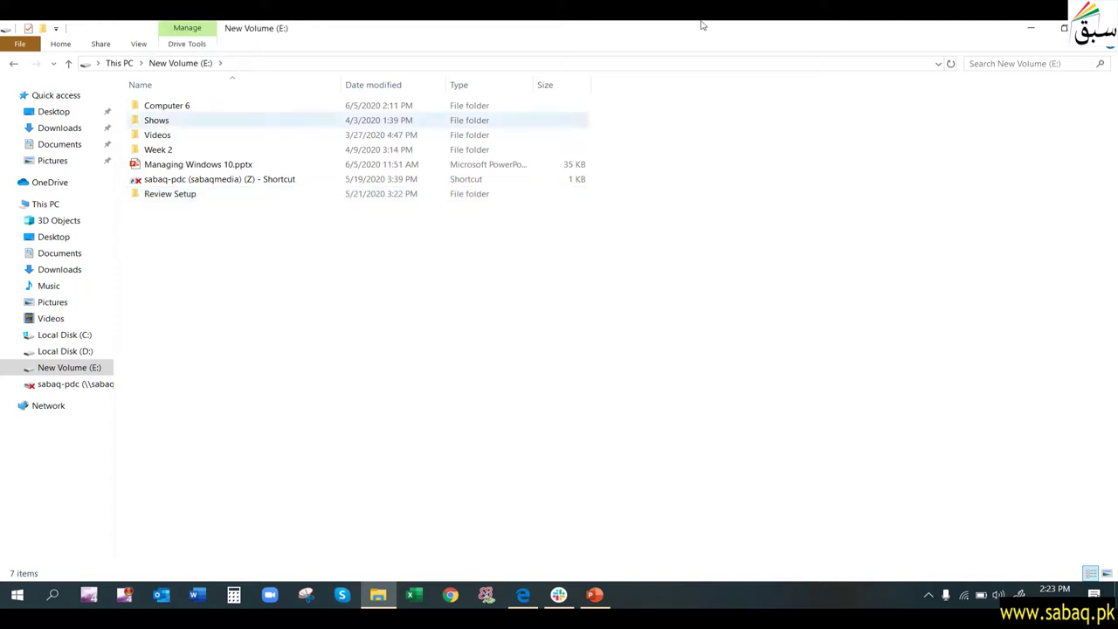
{"action": "left_click", "coordinate": [214, 197]}
Step: Move the Computer 6 folder from New Volume (E:) to Local Disk (D:) by cut and paste, and check the source drive
{"action": "left_click", "coordinate": [185, 106]}
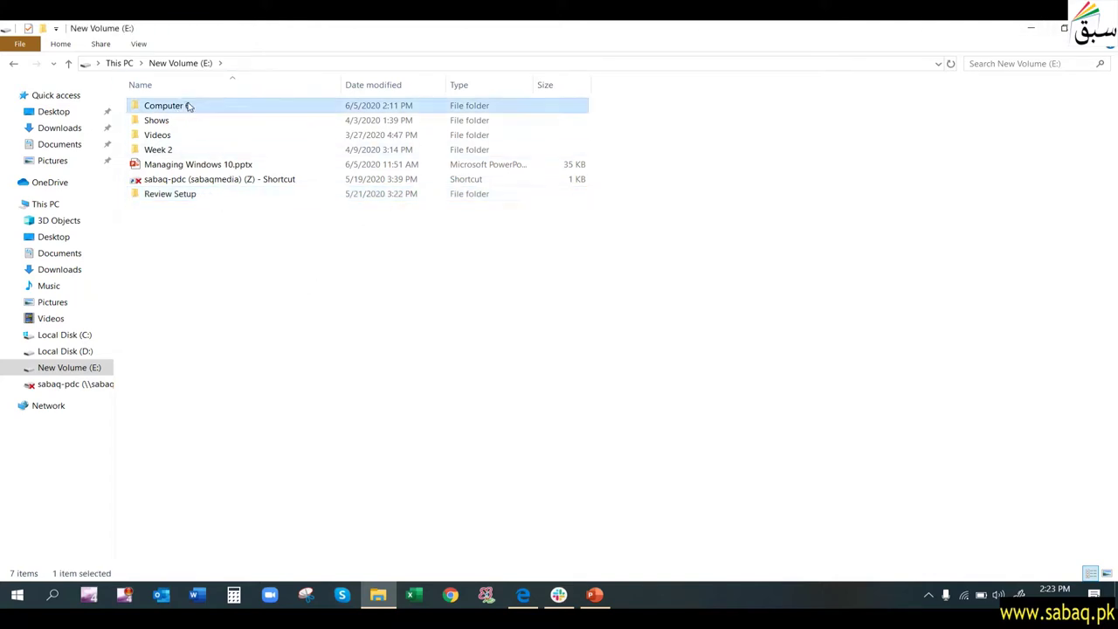
{"action": "right_click", "coordinate": [190, 106]}
{"action": "left_click", "coordinate": [224, 317]}
{"action": "left_click", "coordinate": [95, 354]}
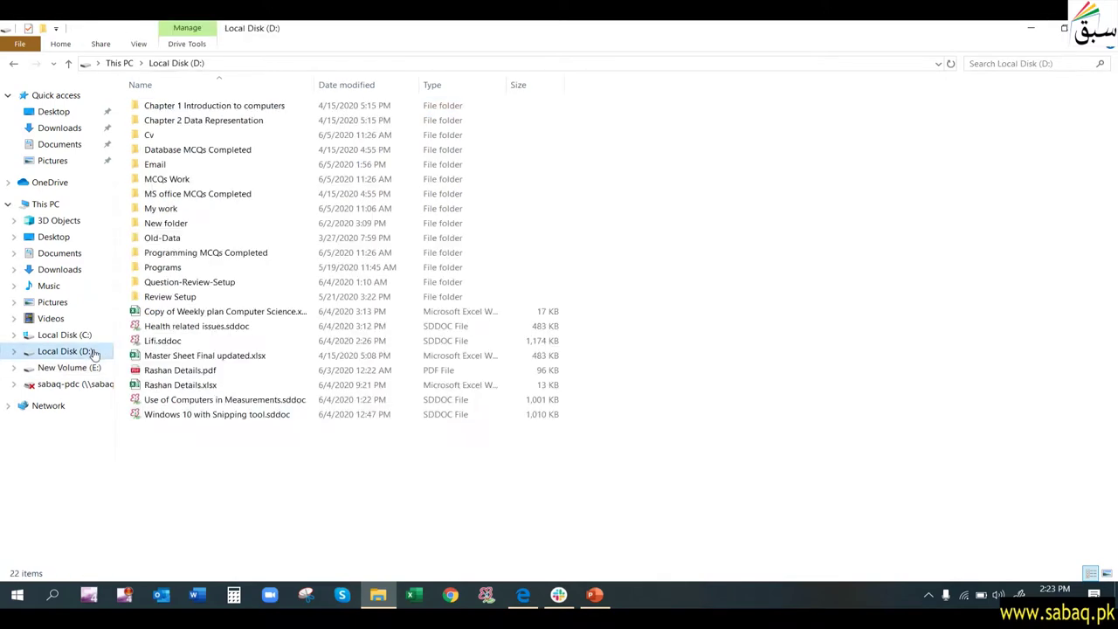
{"action": "right_click", "coordinate": [430, 465]}
{"action": "left_click", "coordinate": [463, 332]}
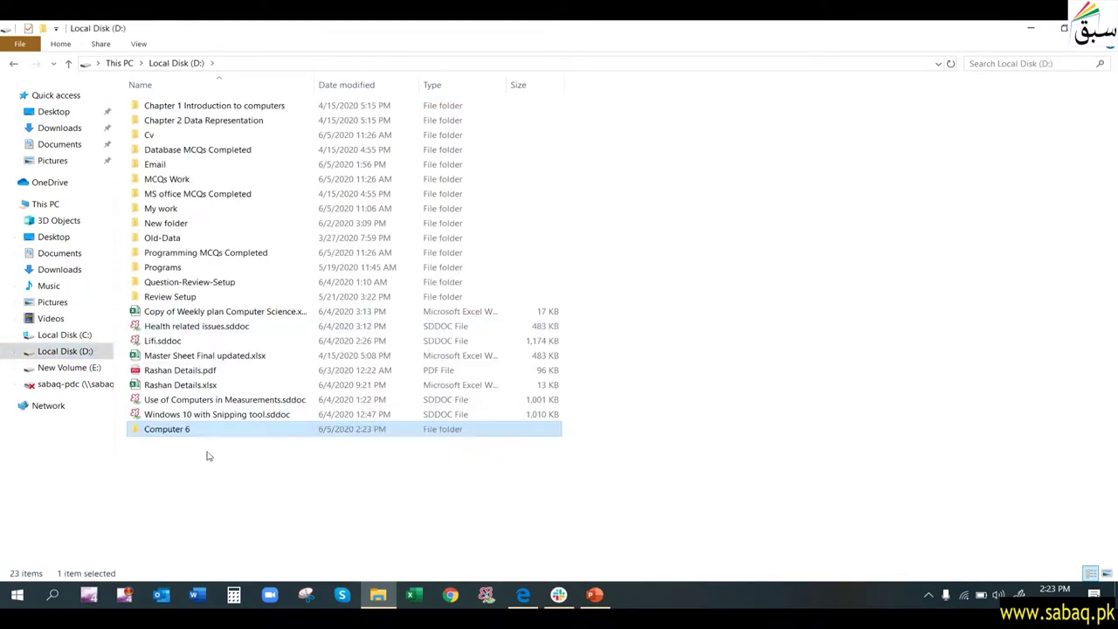
{"action": "left_click", "coordinate": [94, 369]}
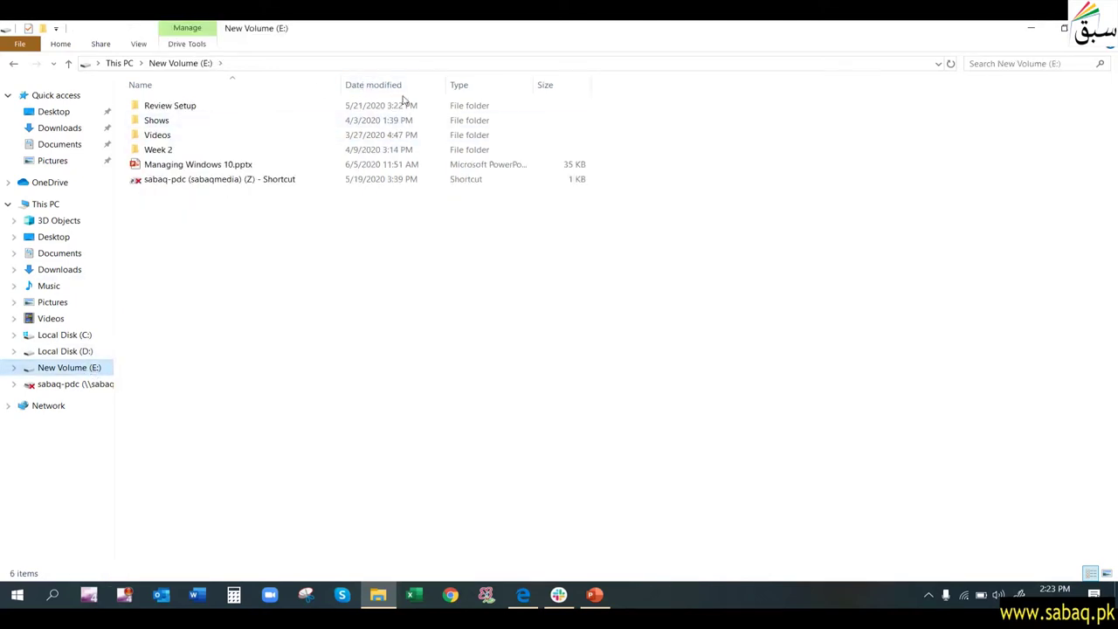
Step: Show the desktop, switch to the PowerPoint slide show to reveal the Making a New Folder bullet, and minimize the presentation
{"action": "key", "text": "super+d"}
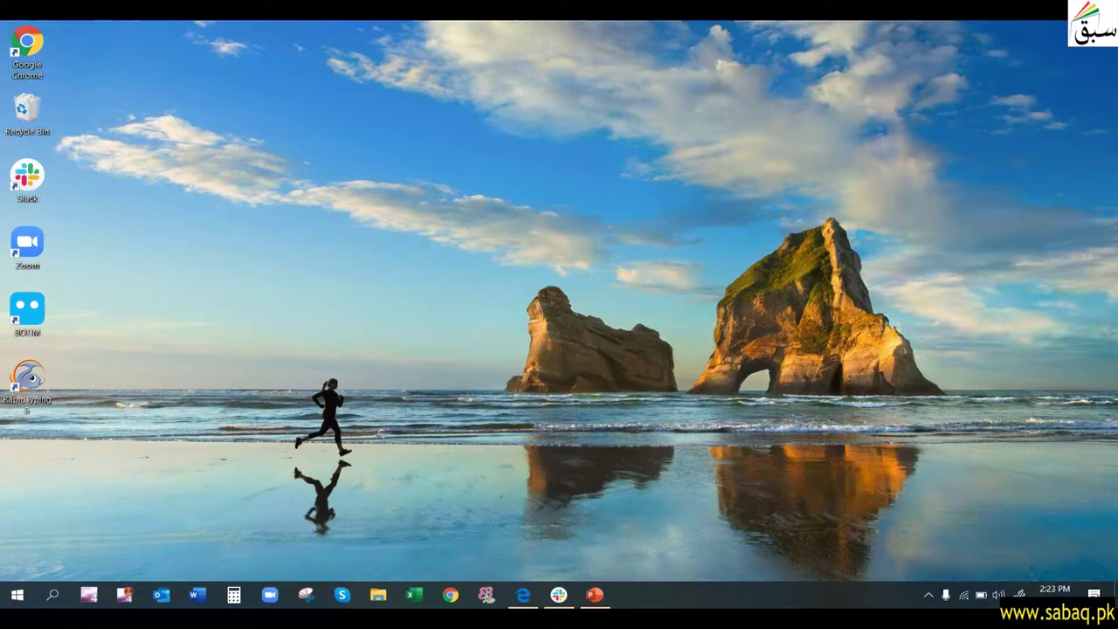
{"action": "left_click", "coordinate": [595, 595]}
{"action": "left_click", "coordinate": [427, 287]}
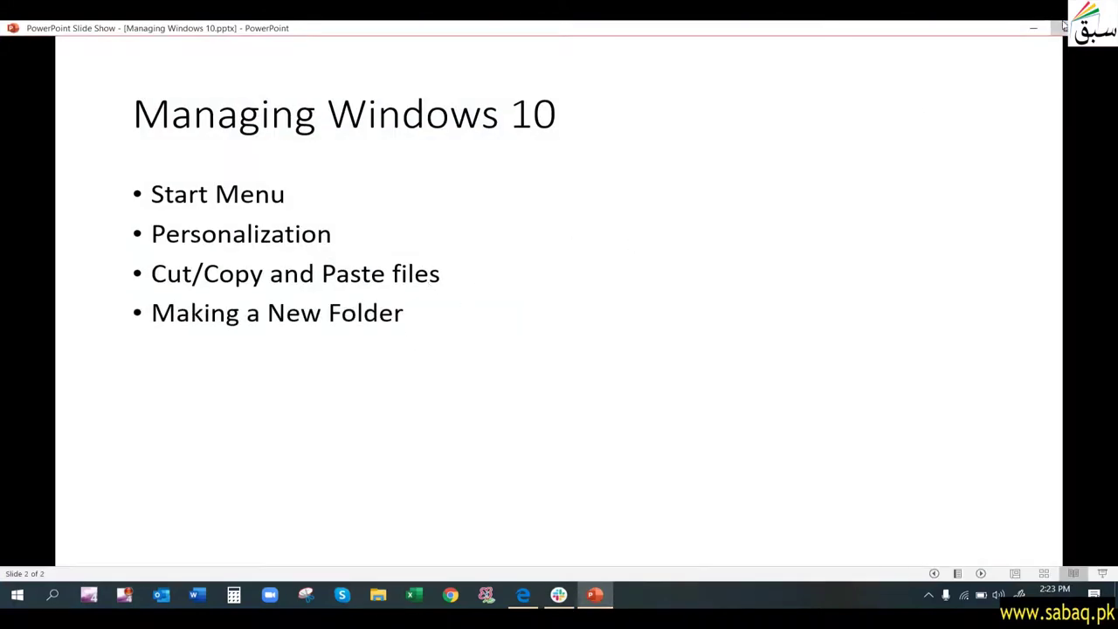
{"action": "left_click", "coordinate": [1033, 28]}
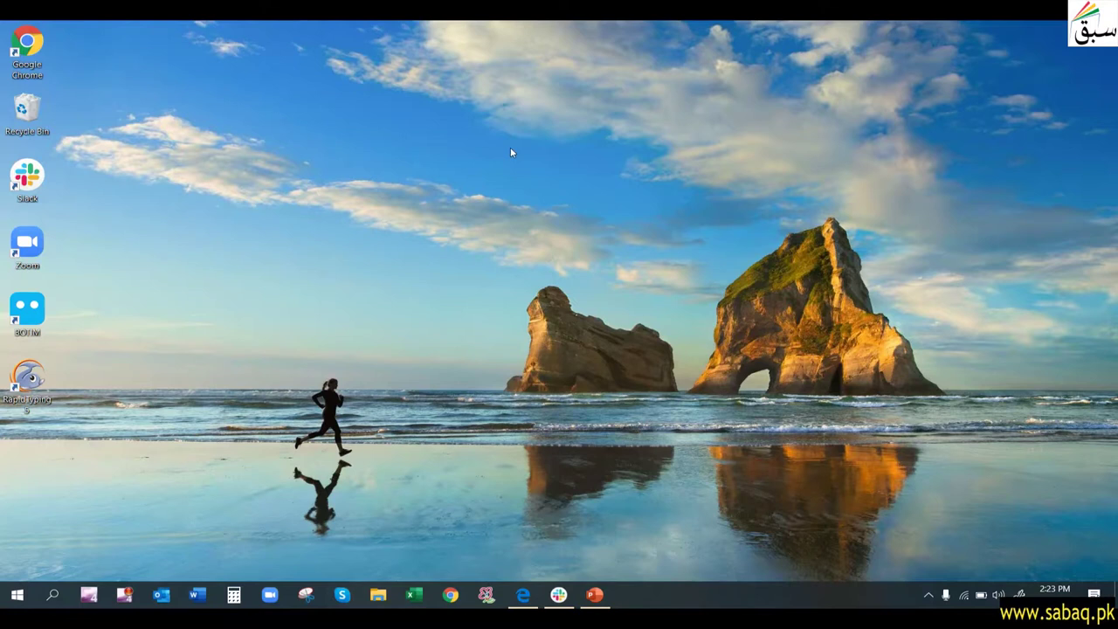
Step: Create a new folder on the desktop and move it closer to the existing shortcuts
{"action": "right_click", "coordinate": [481, 156]}
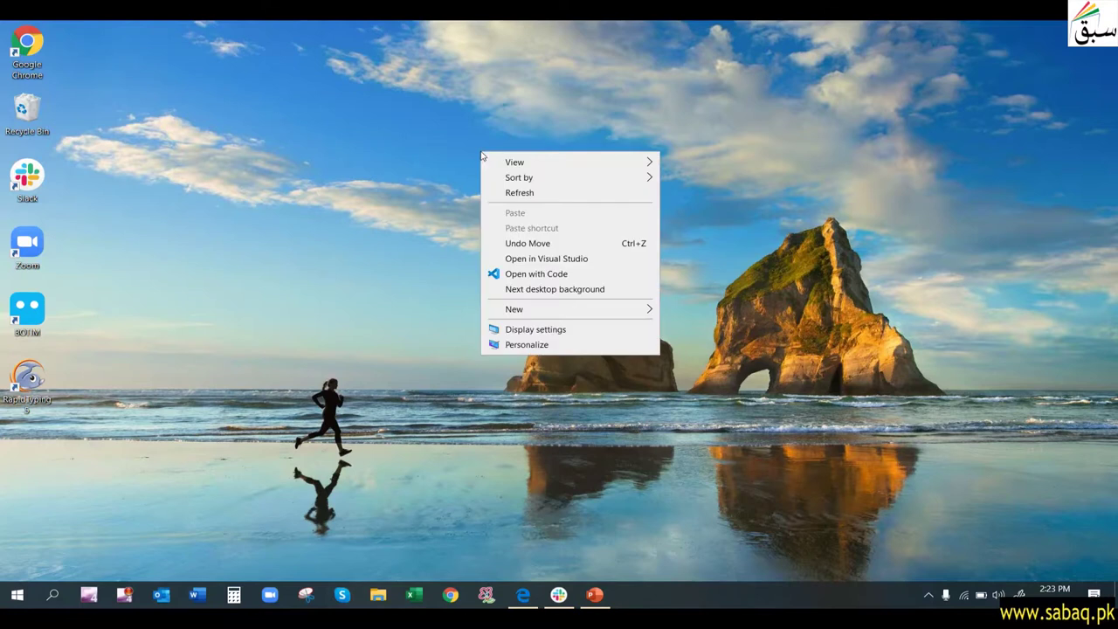
{"action": "mouse_move", "coordinate": [535, 312]}
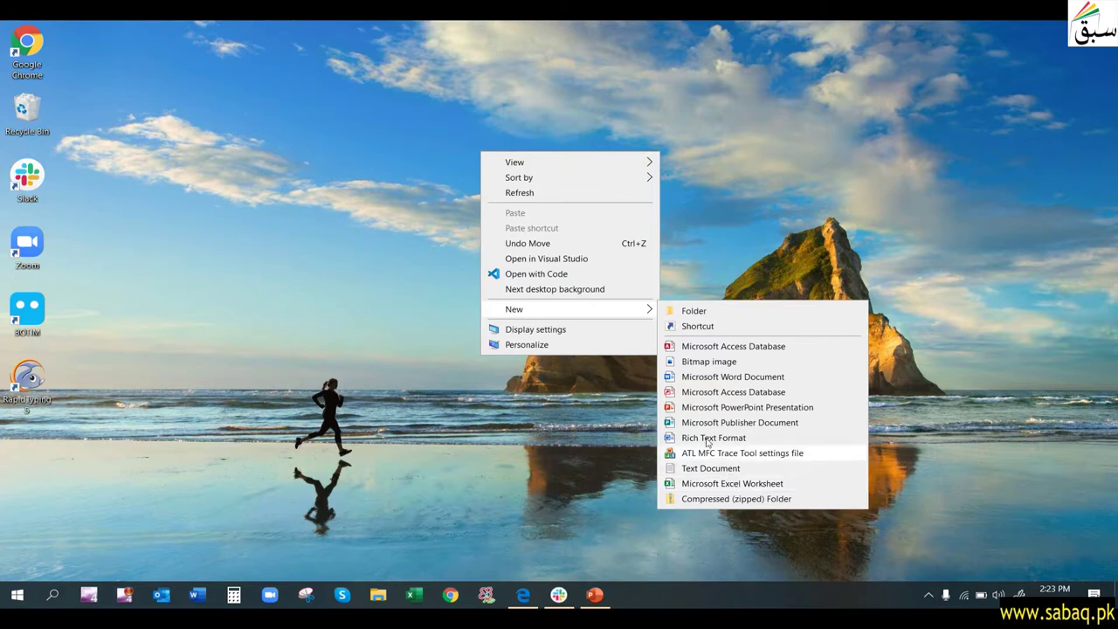
{"action": "left_click", "coordinate": [696, 317]}
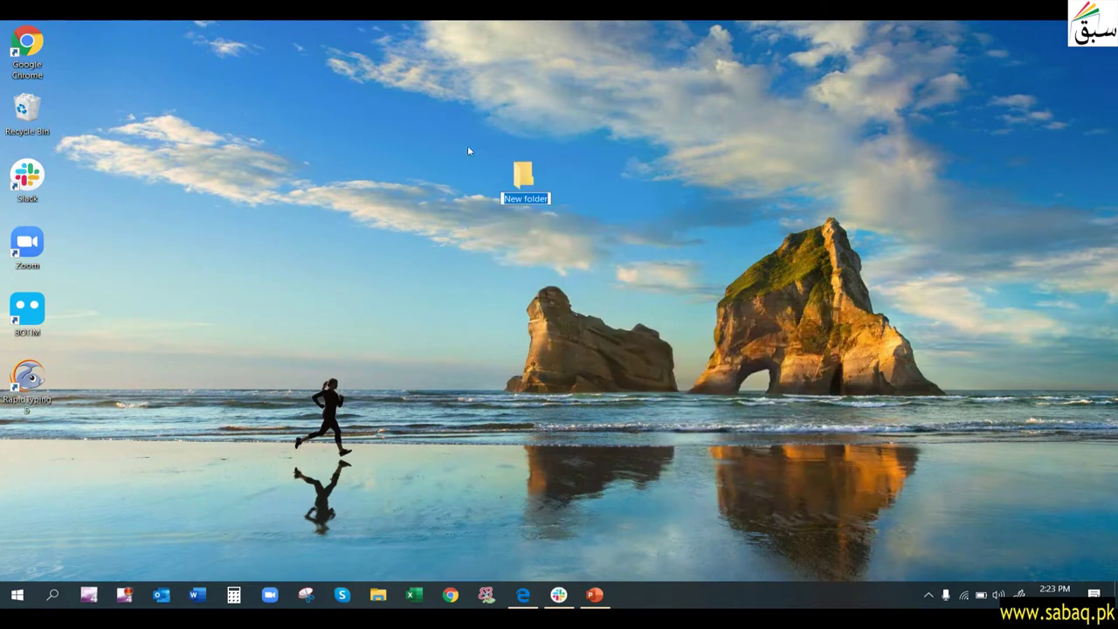
{"action": "left_click_drag", "start_coordinate": [522, 173], "coordinate": [319, 101]}
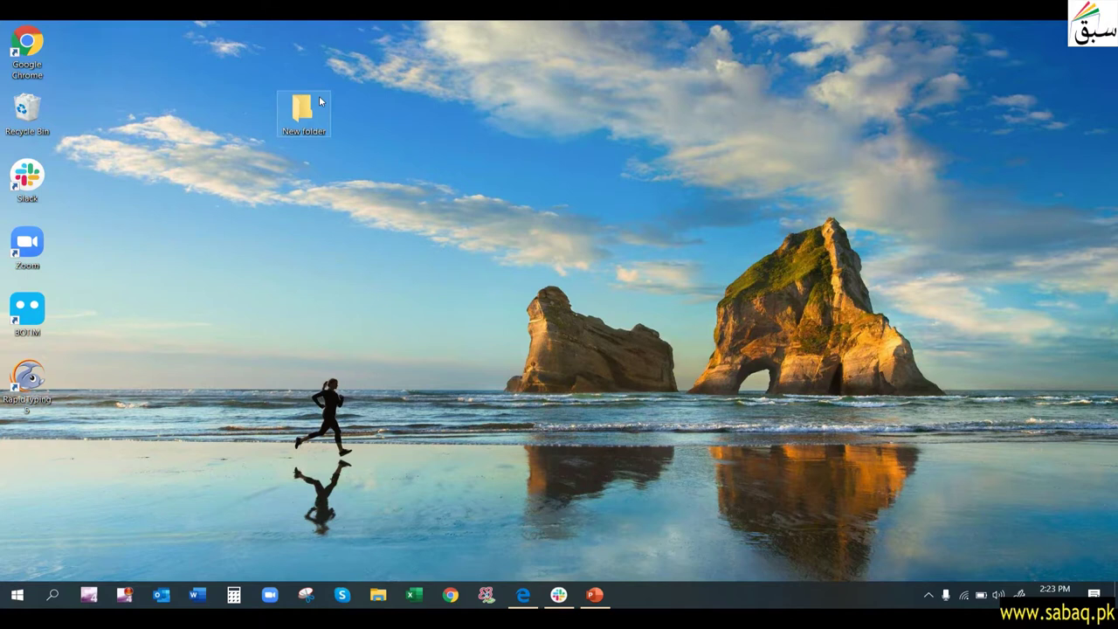
Step: Rename the new desktop folder as xyz
{"action": "left_click", "coordinate": [306, 131]}
{"action": "left_click", "coordinate": [293, 116]}
{"action": "left_click", "coordinate": [308, 133]}
{"action": "key", "text": "BackSpace"}
{"action": "key", "text": "Return"}
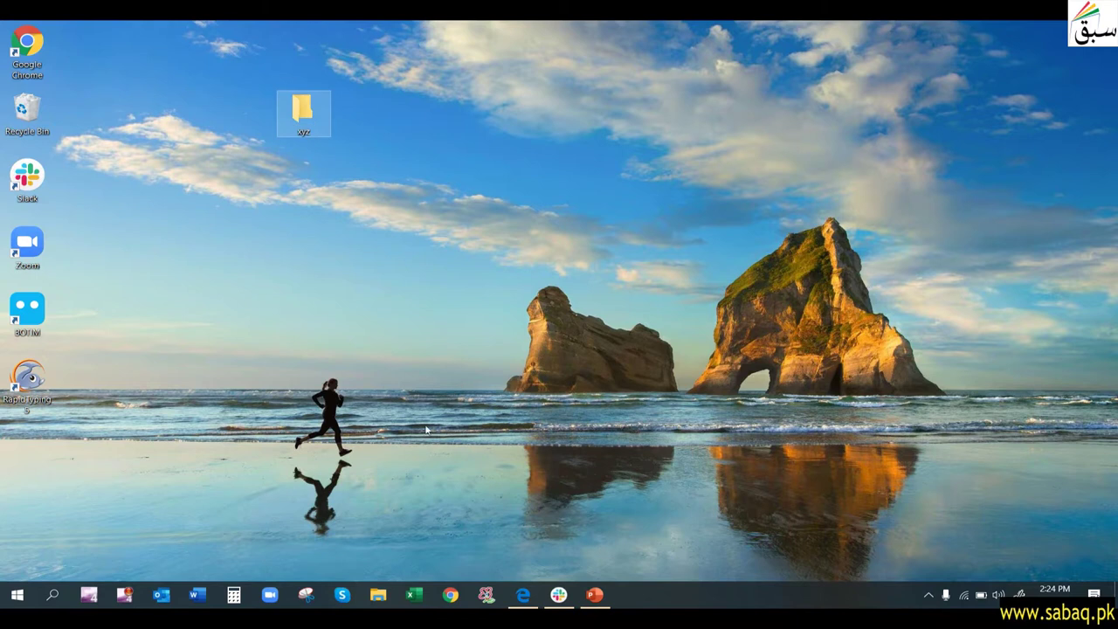
Step: Switch to the PowerPoint slide show and reveal the Microsoft Edge bullet
{"action": "left_click", "coordinate": [595, 595]}
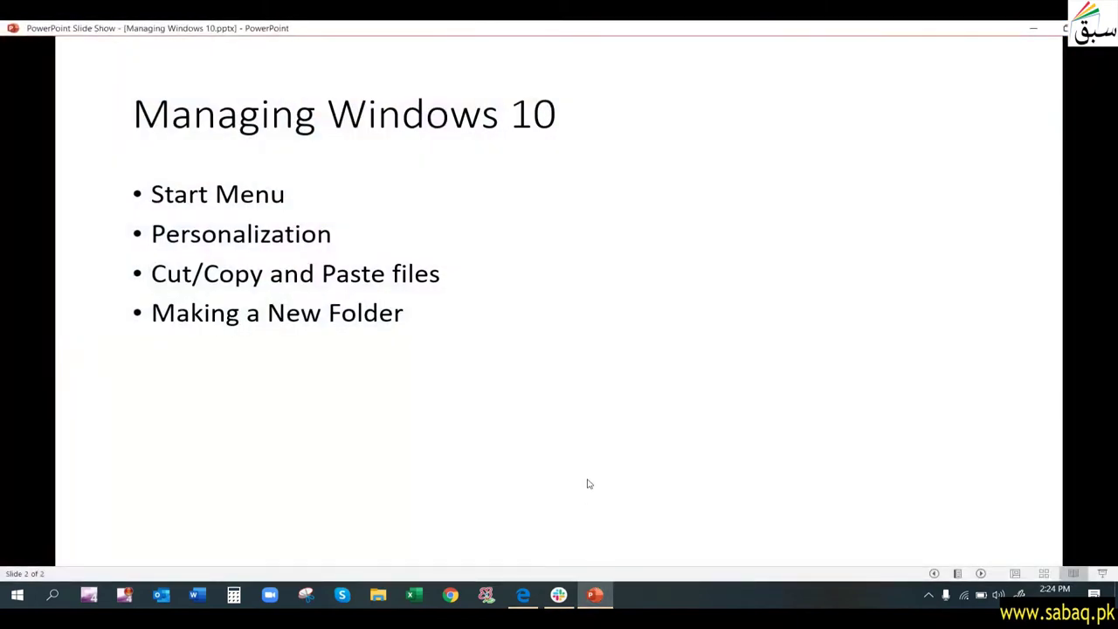
{"action": "left_click", "coordinate": [589, 476]}
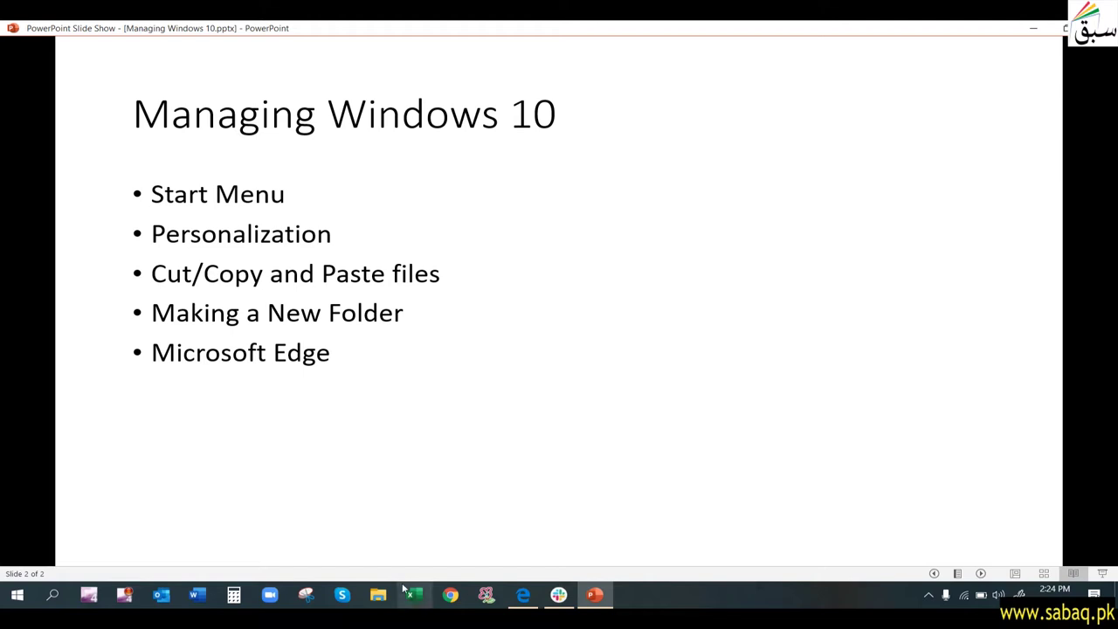
Step: Switch to Microsoft Edge, examine the news feed in a new tab, and minimize the browser
{"action": "left_click", "coordinate": [523, 597]}
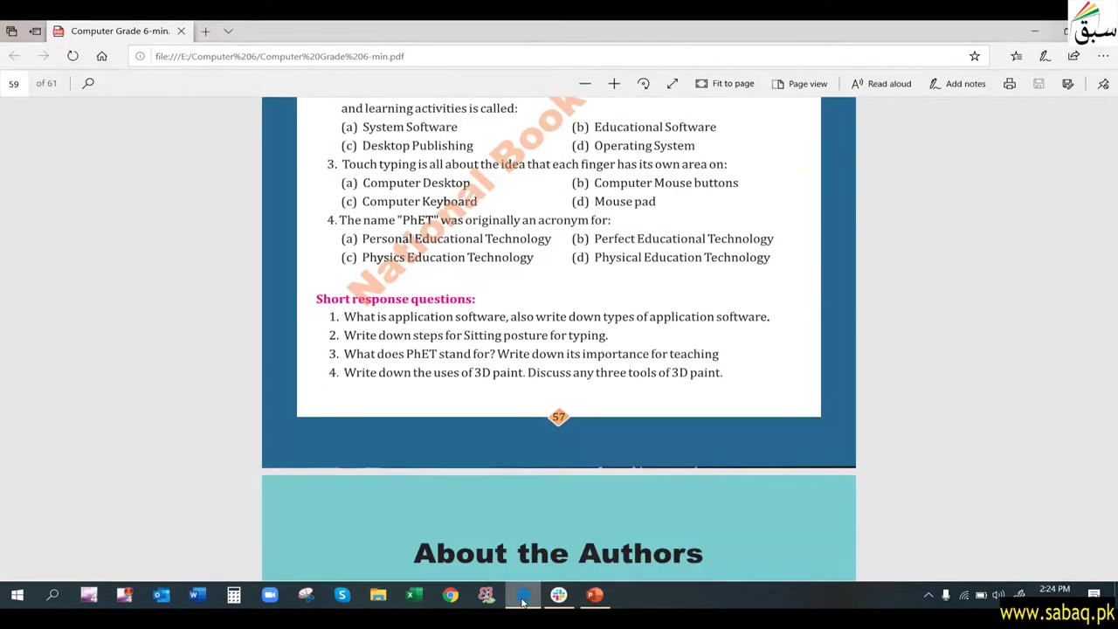
{"action": "left_click", "coordinate": [205, 30]}
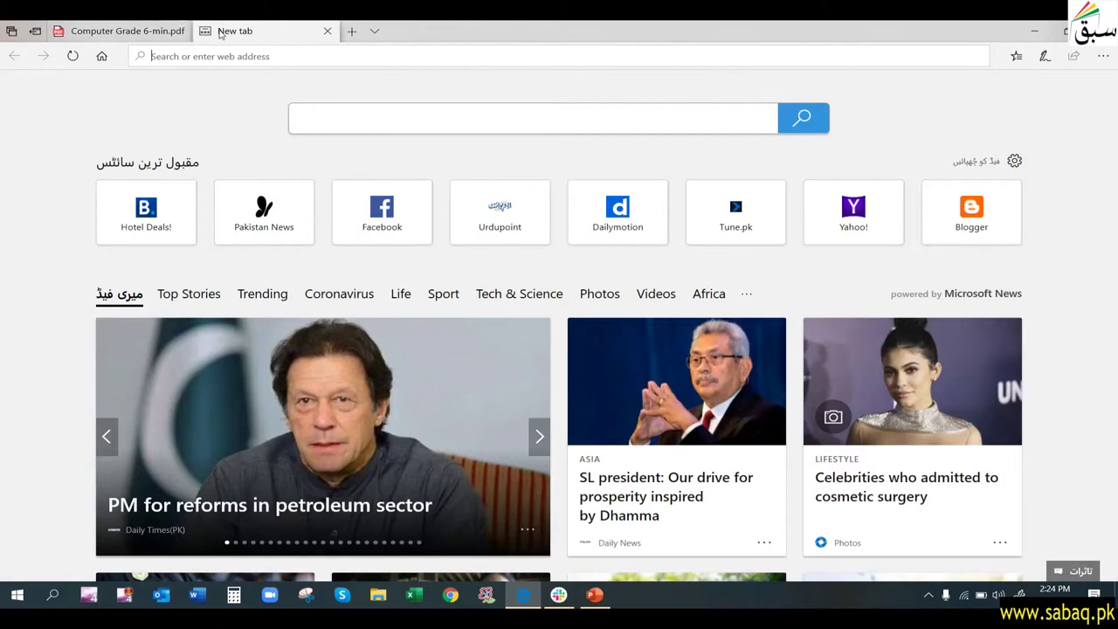
{"action": "scroll", "coordinate": [417, 328], "scroll_direction": "down", "scroll_amount": 4}
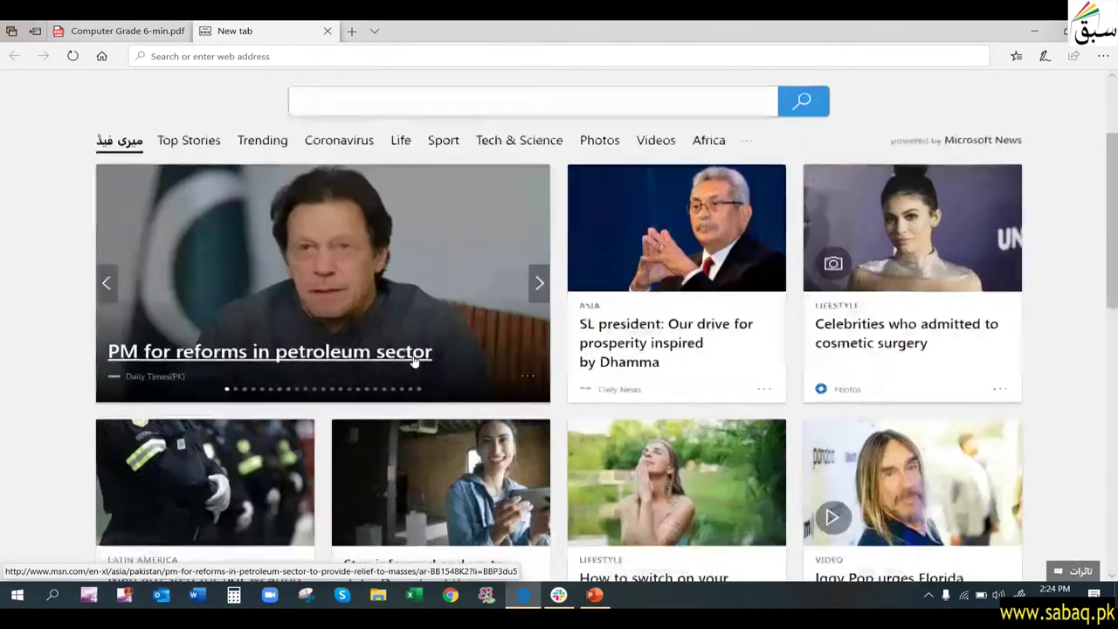
{"action": "scroll", "coordinate": [415, 361], "scroll_direction": "down", "scroll_amount": 3}
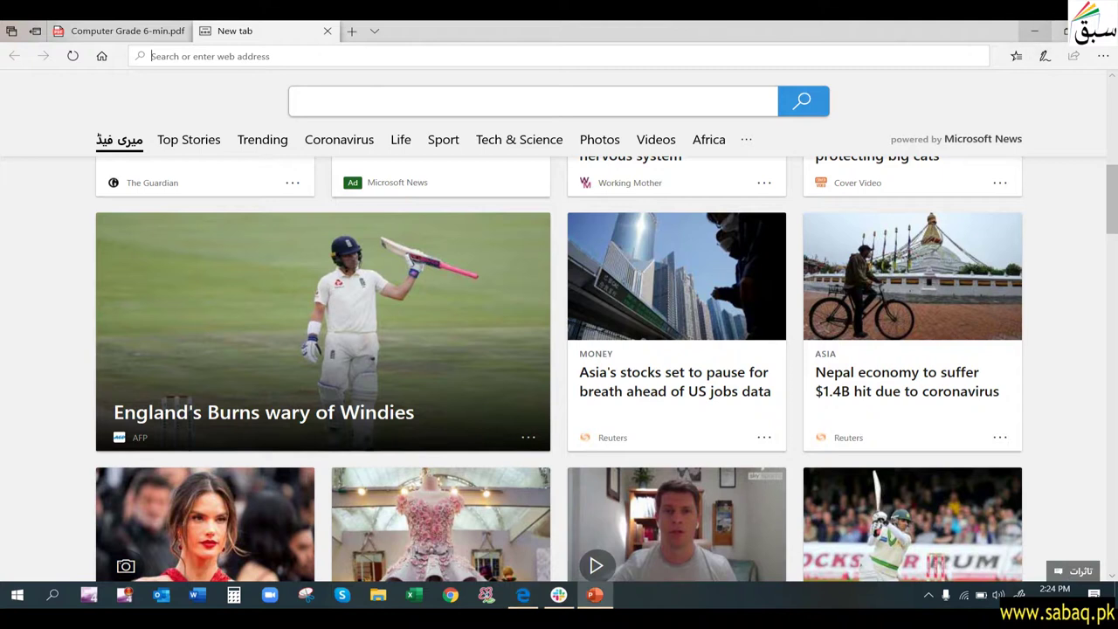
{"action": "left_click", "coordinate": [1039, 26]}
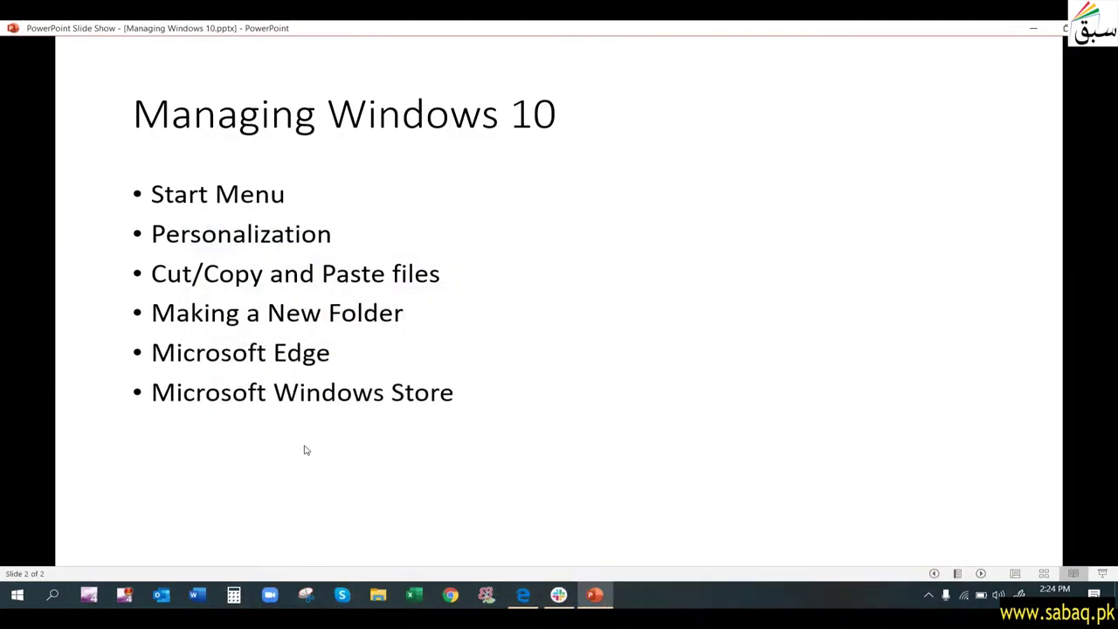
Step: Search Windows for "windows store" and open the Microsoft Store app
{"action": "left_click", "coordinate": [18, 597]}
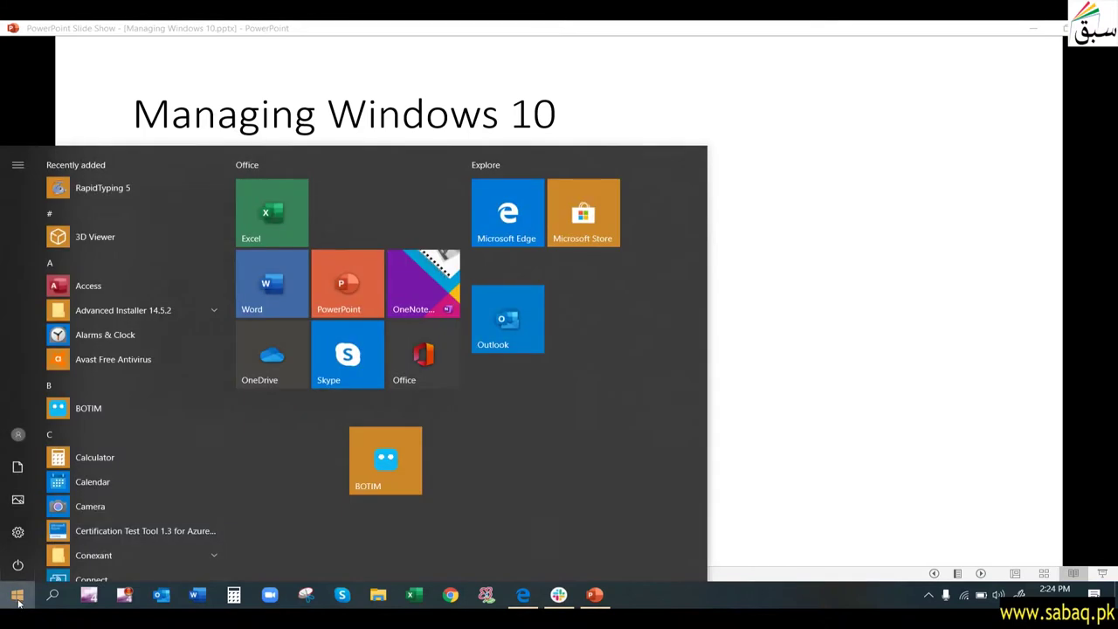
{"action": "type", "text": "wind"}
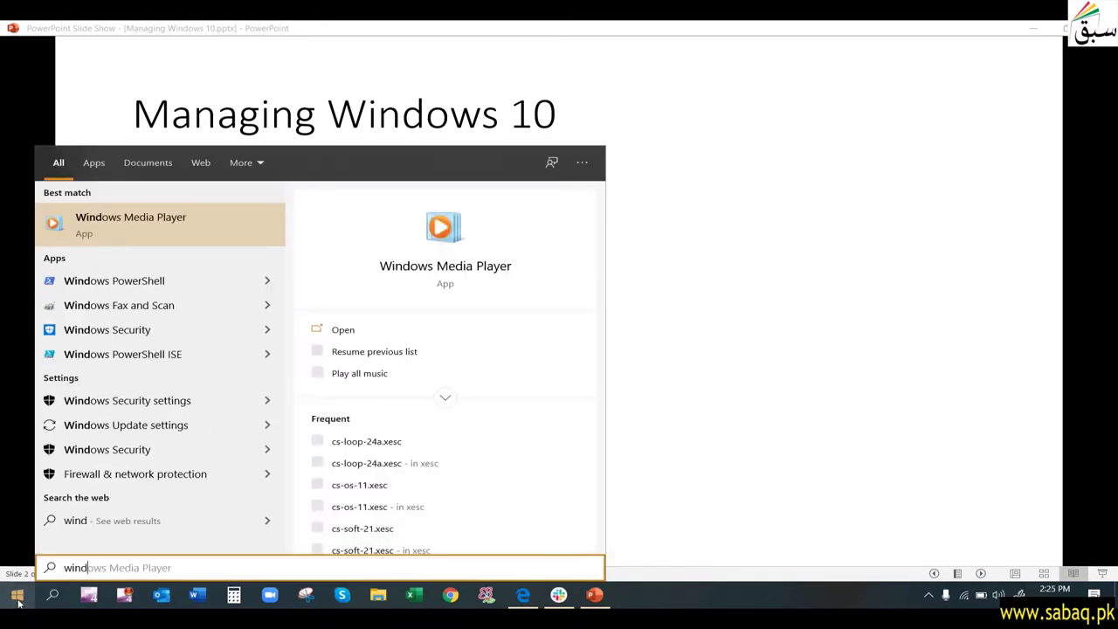
{"action": "type", "text": "ows "}
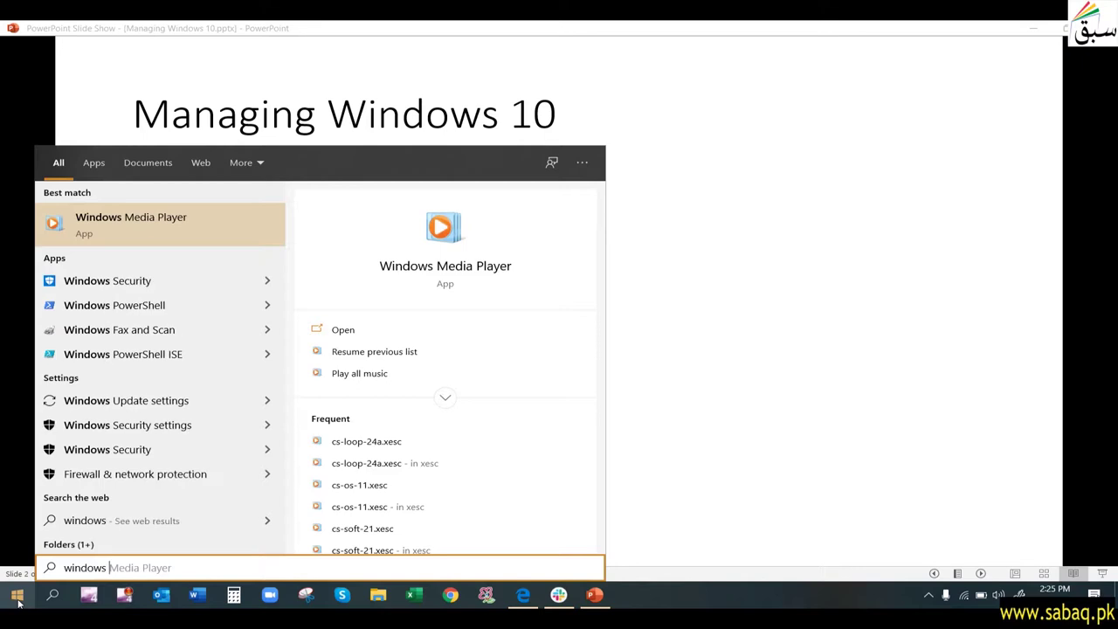
{"action": "type", "text": "store"}
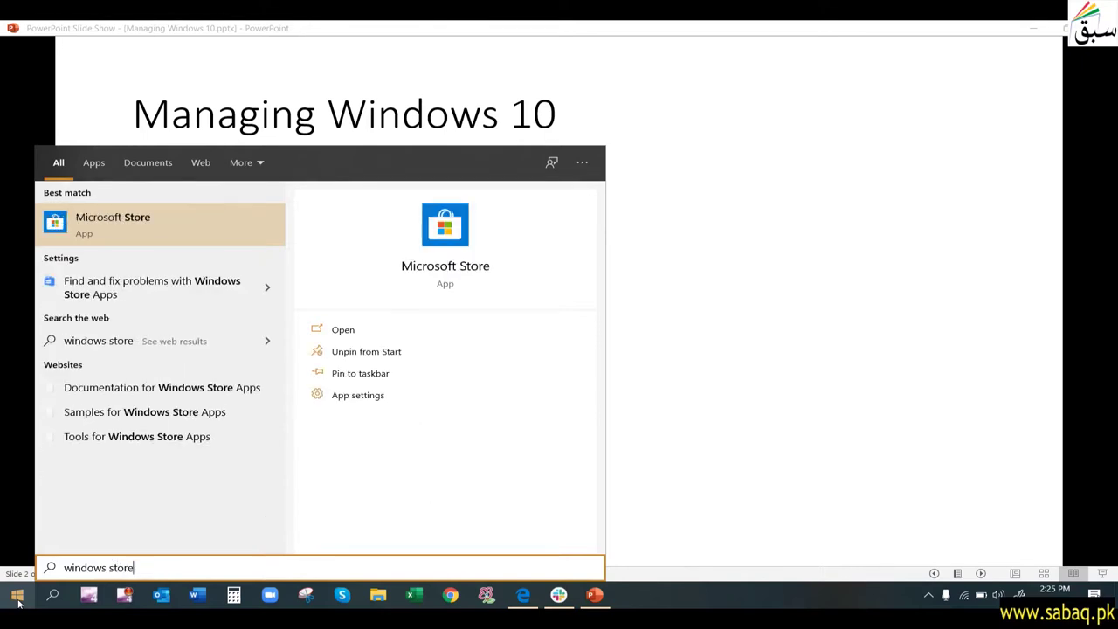
{"action": "left_click", "coordinate": [336, 339]}
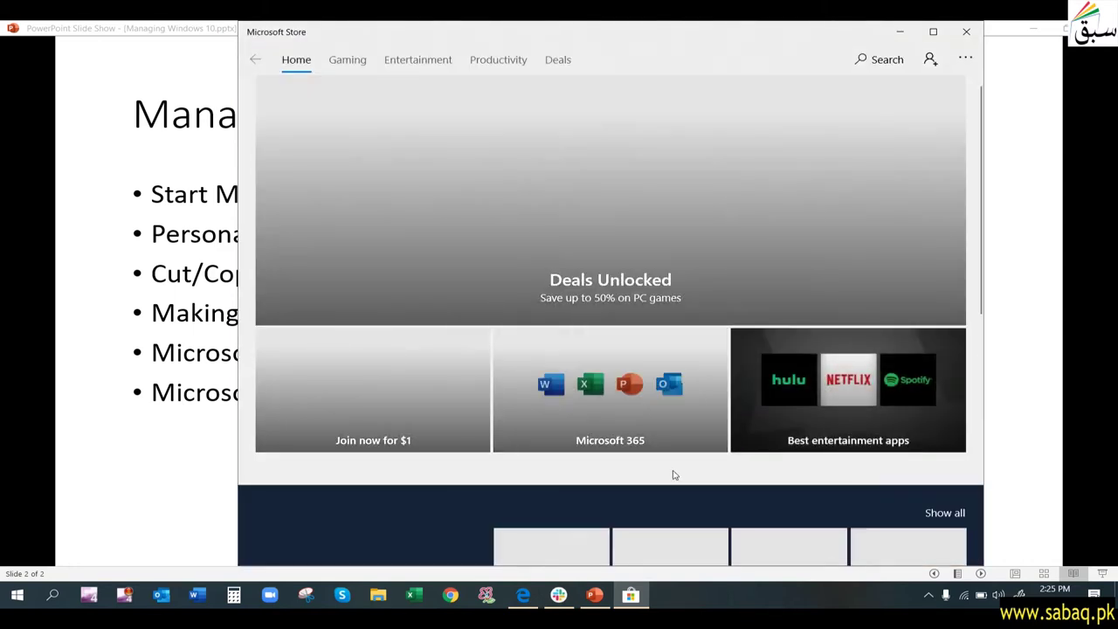
Step: Examine the Best entertainment apps collection and the Gaming and Entertainment categories in the Microsoft Store
{"action": "left_click", "coordinate": [843, 428]}
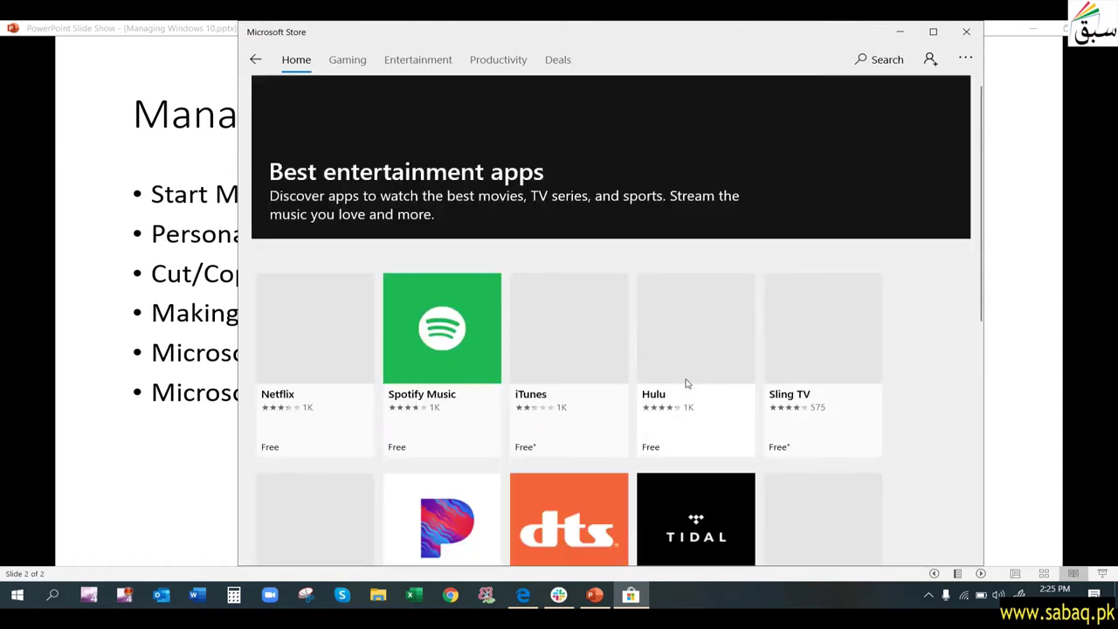
{"action": "left_click", "coordinate": [360, 67]}
{"action": "left_click", "coordinate": [414, 67]}
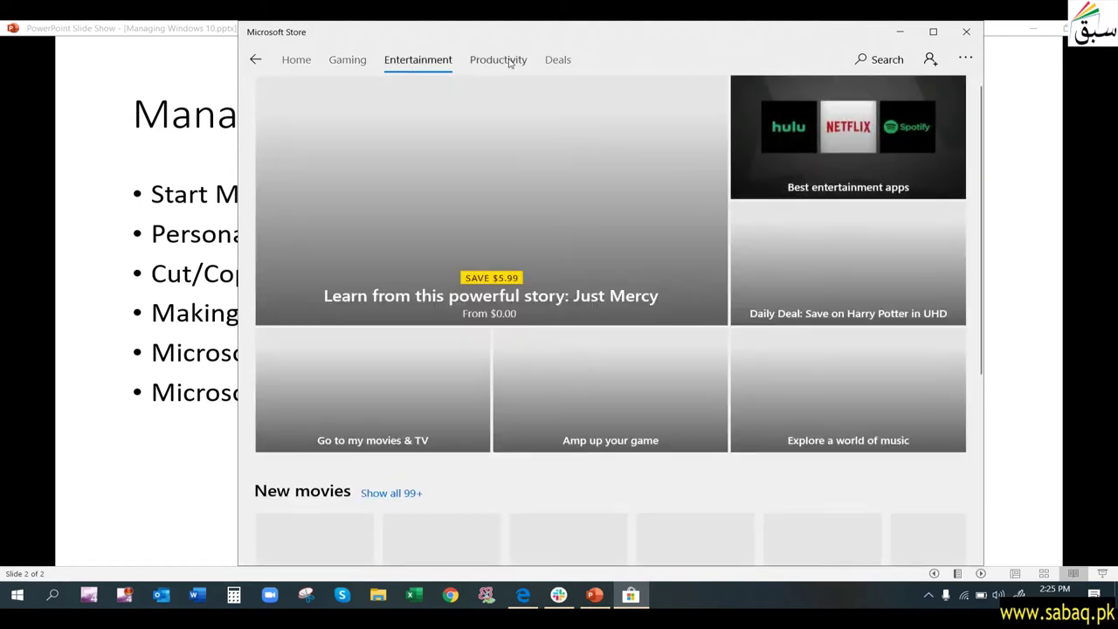
{"action": "left_click", "coordinate": [510, 63]}
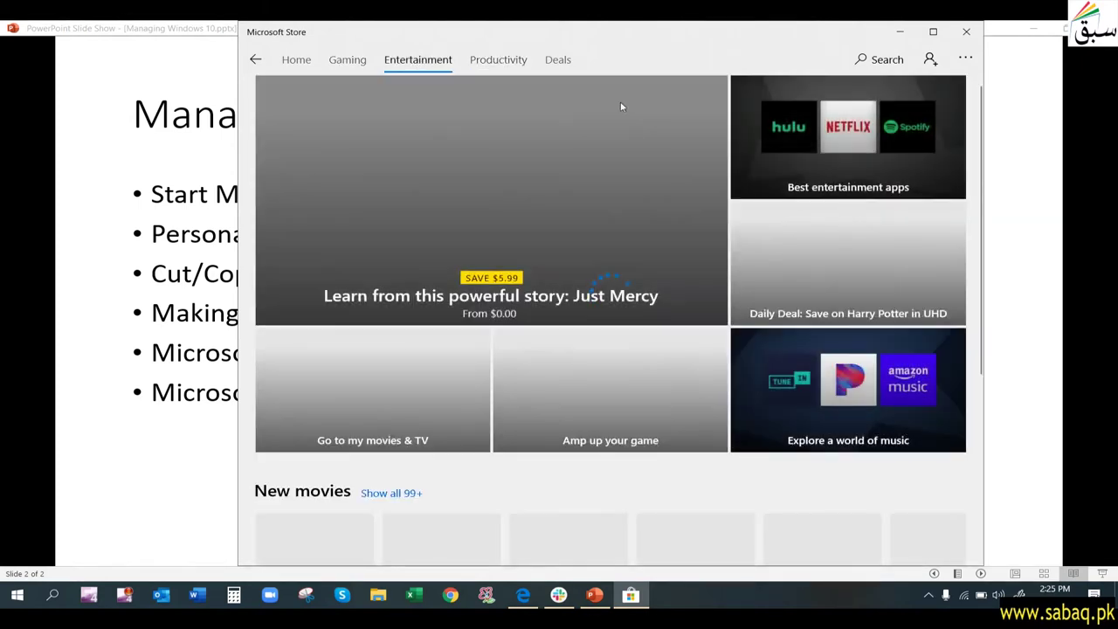
{"action": "scroll", "coordinate": [485, 467], "scroll_direction": "down", "scroll_amount": 4}
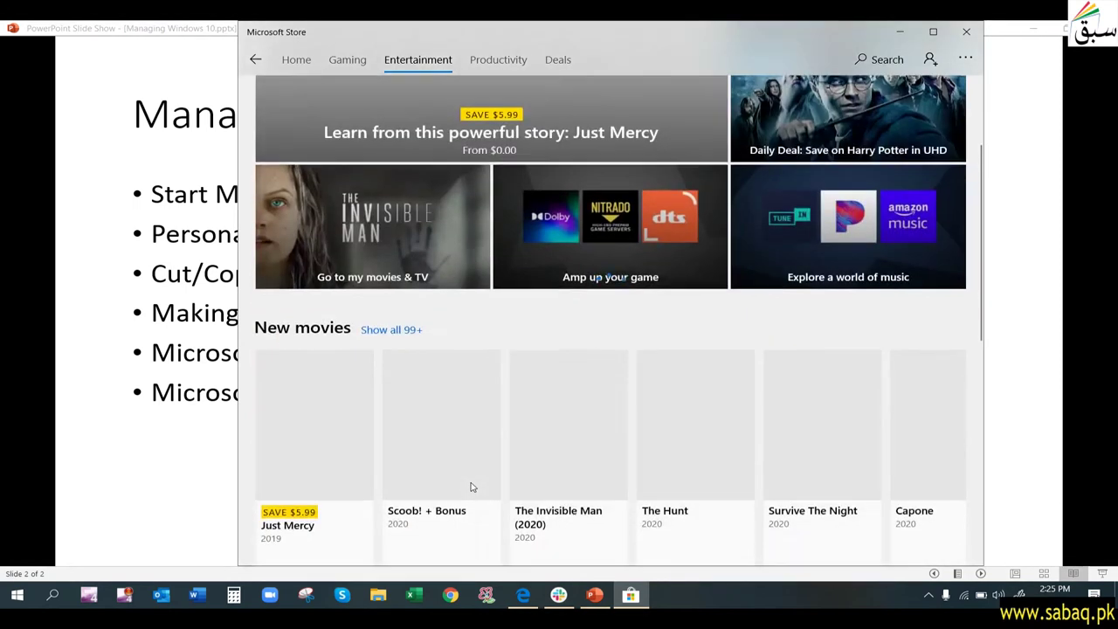
{"action": "scroll", "coordinate": [472, 485], "scroll_direction": "down", "scroll_amount": 5}
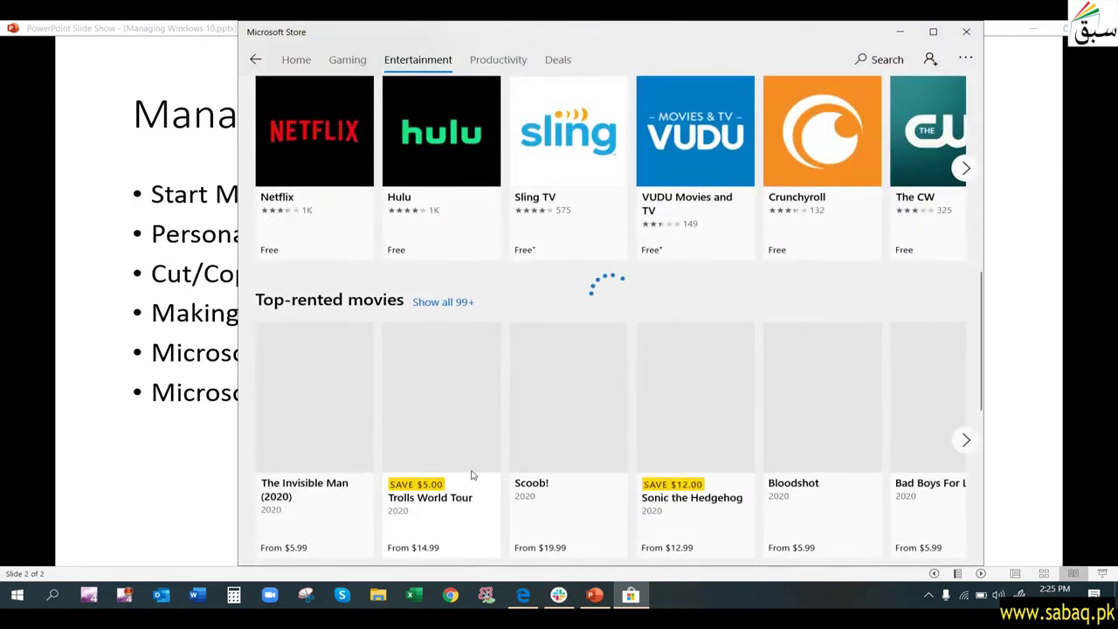